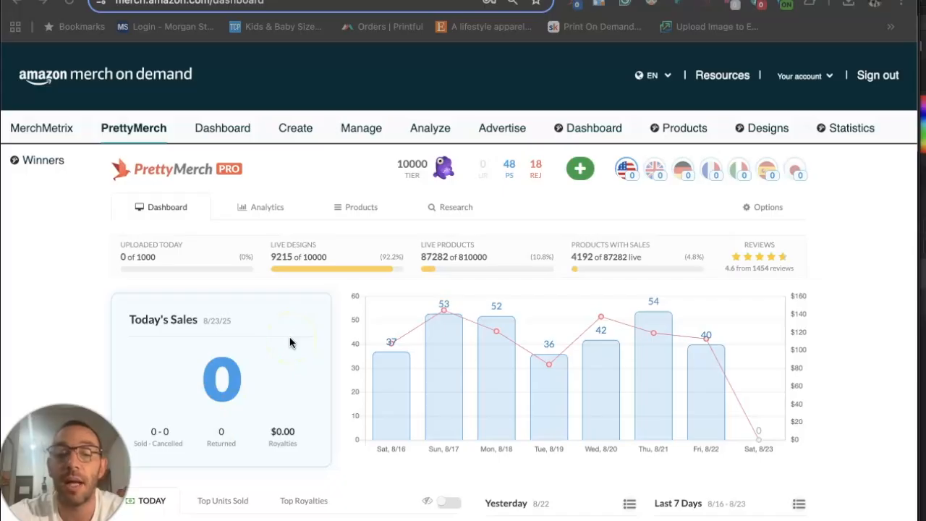
Review the PrettyMerch dashboard's daily sales chart and the yesterday, weekly, monthly and all-time sales and royalty figures
{"action": "left_click", "coordinate": [890, 358]}
{"action": "mouse_move", "coordinate": [701, 410]}
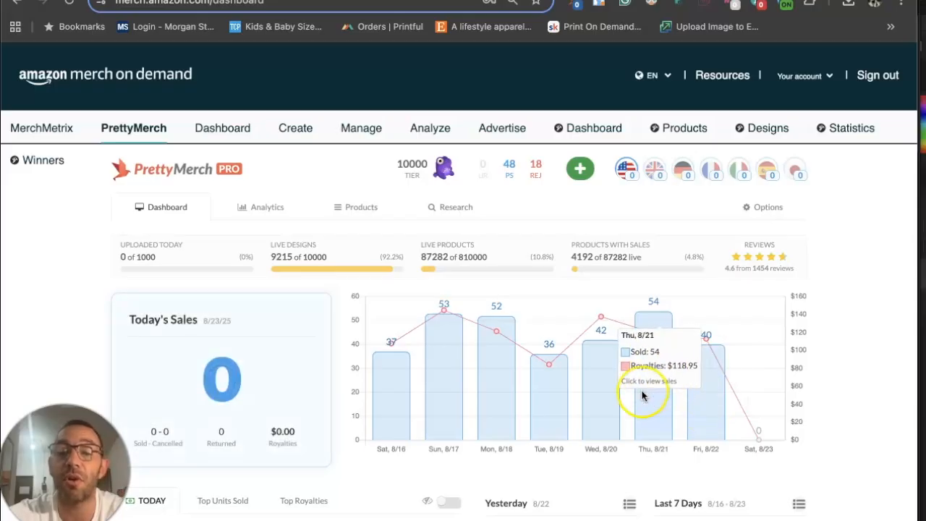
{"action": "scroll", "coordinate": [643, 396], "scroll_direction": "down", "scroll_amount": 1}
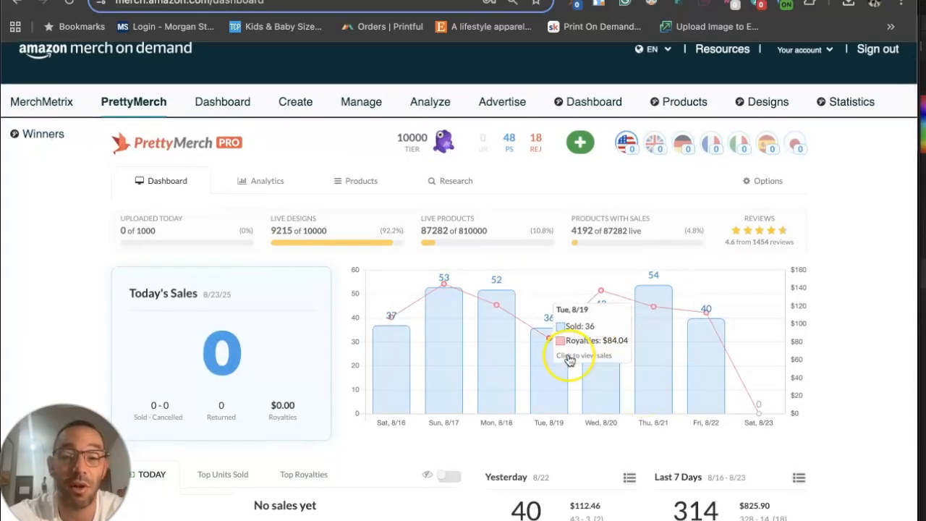
{"action": "scroll", "coordinate": [468, 373], "scroll_direction": "down", "scroll_amount": 3}
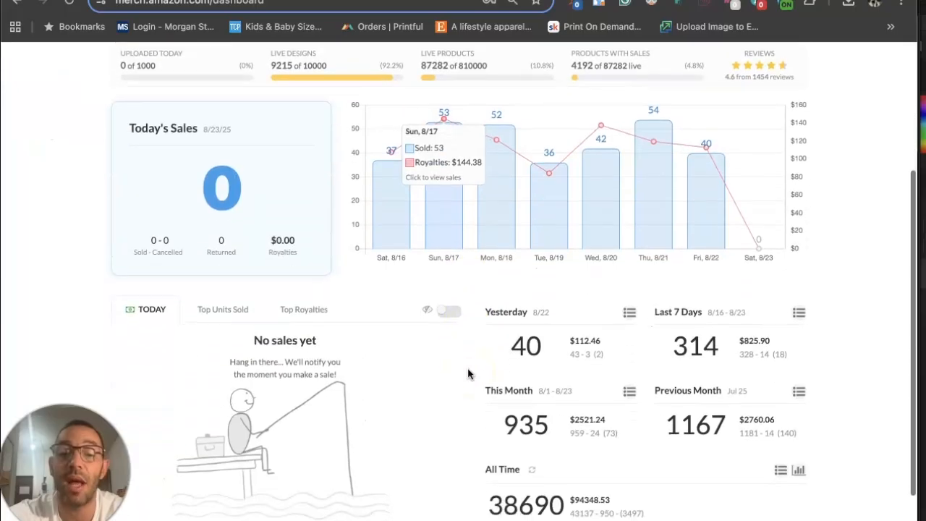
{"action": "scroll", "coordinate": [467, 373], "scroll_direction": "down", "scroll_amount": 1}
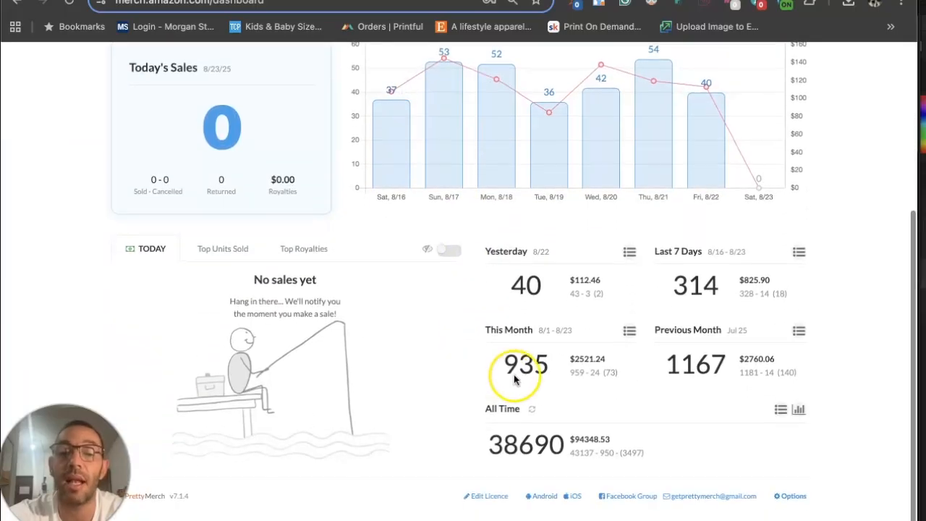
{"action": "scroll", "coordinate": [616, 376], "scroll_direction": "up", "scroll_amount": 5}
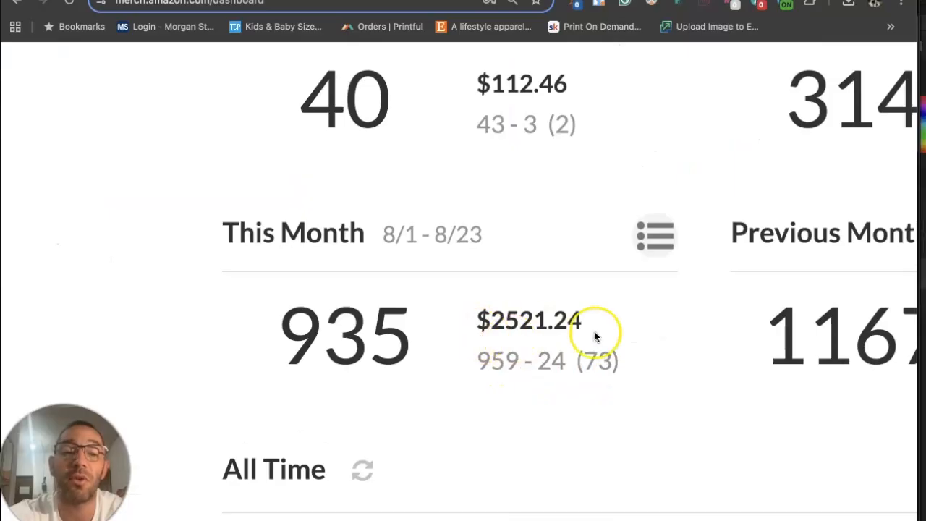
{"action": "scroll", "coordinate": [594, 337], "scroll_direction": "down", "scroll_amount": 5}
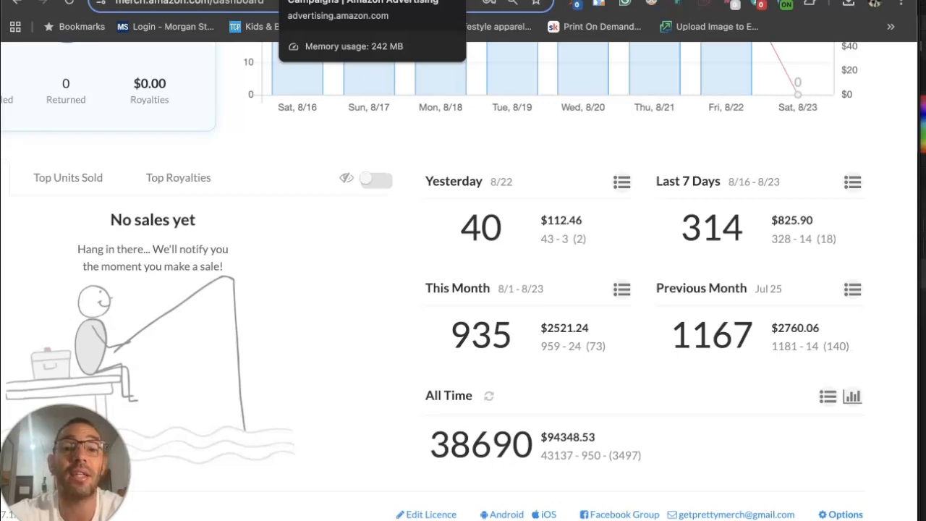
Check the Aug 22 clicks, spend and orders in Amazon Ads, and compare them with the daily sales chart on the Merch dashboard
{"action": "left_click", "coordinate": [361, 1]}
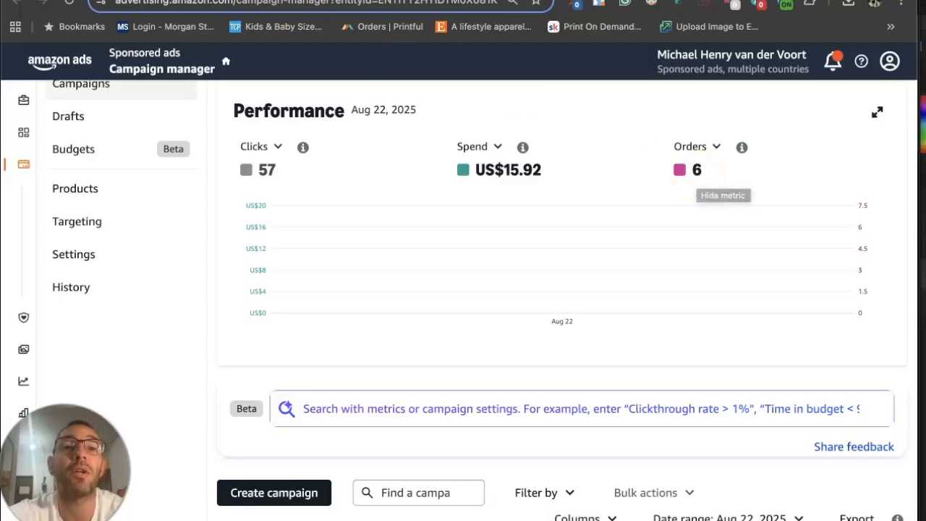
{"action": "left_click", "coordinate": [289, 2]}
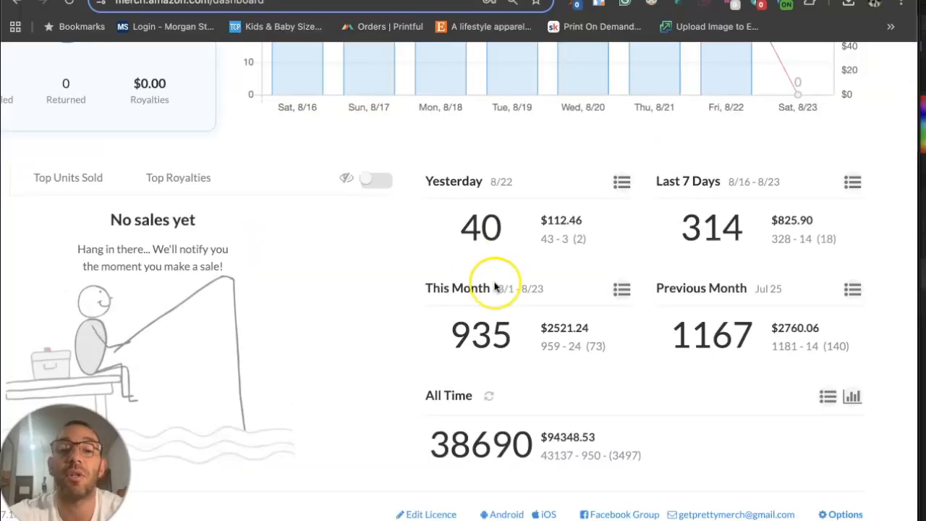
{"action": "scroll", "coordinate": [464, 278], "scroll_direction": "up", "scroll_amount": 2}
{"action": "scroll", "coordinate": [495, 288], "scroll_direction": "up", "scroll_amount": 1}
{"action": "mouse_move", "coordinate": [724, 196]}
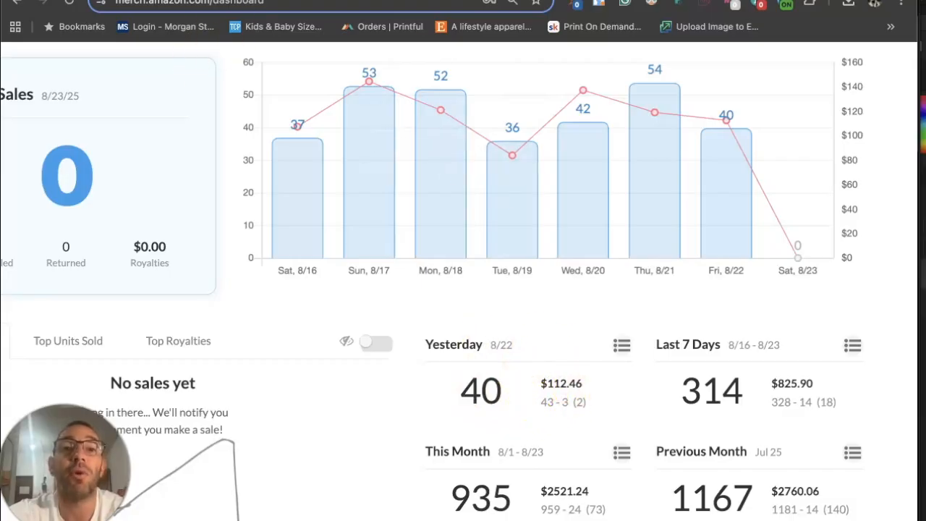
Switch to the Etsy shop stats and examine yesterday's hourly revenue points
{"action": "left_click", "coordinate": [384, 0]}
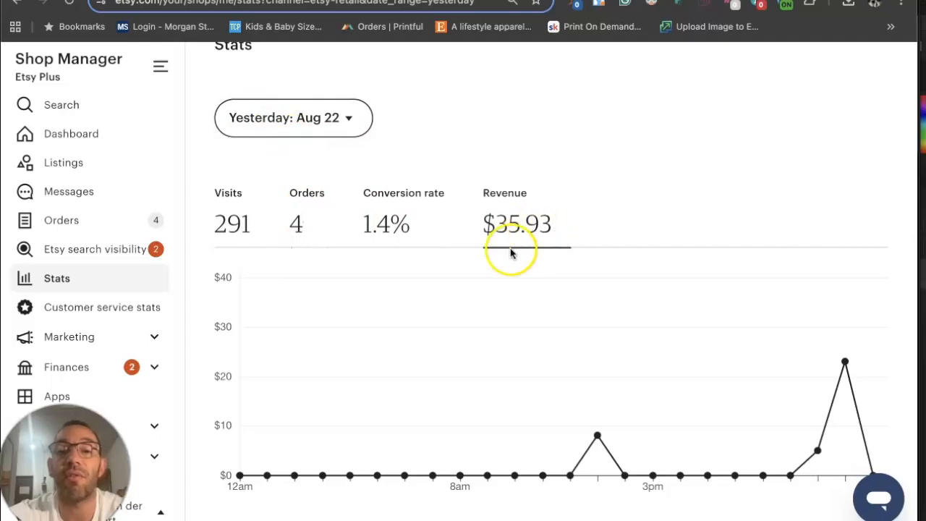
{"action": "mouse_move", "coordinate": [599, 438]}
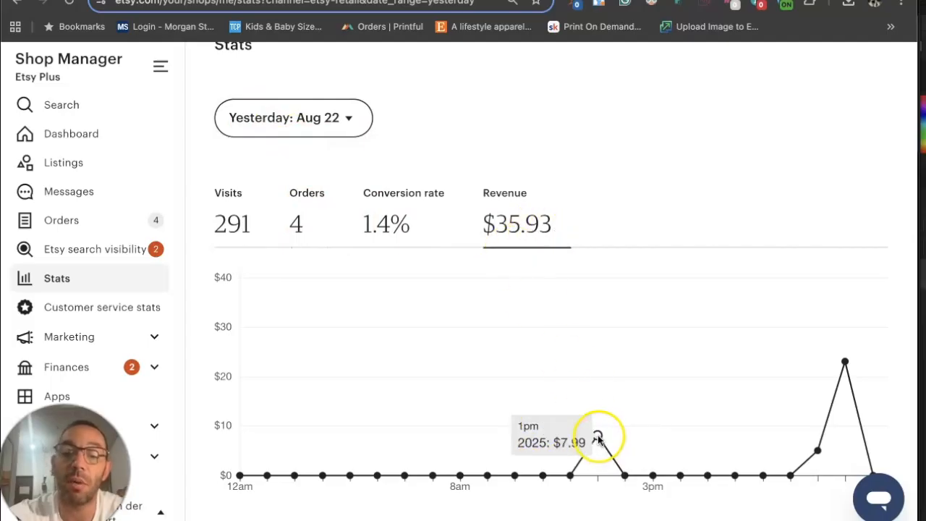
{"action": "mouse_move", "coordinate": [817, 448]}
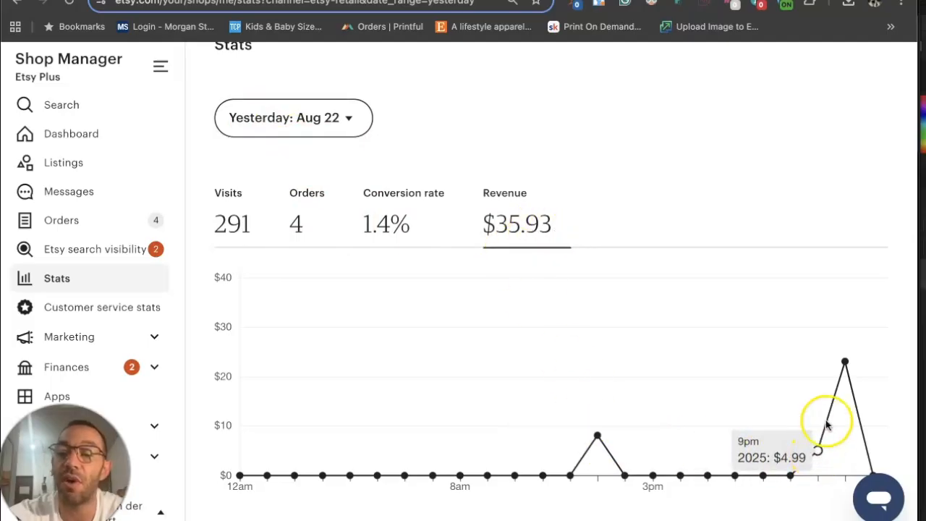
Set the Etsy stats period to This month and examine the daily revenue chart
{"action": "left_click", "coordinate": [317, 127]}
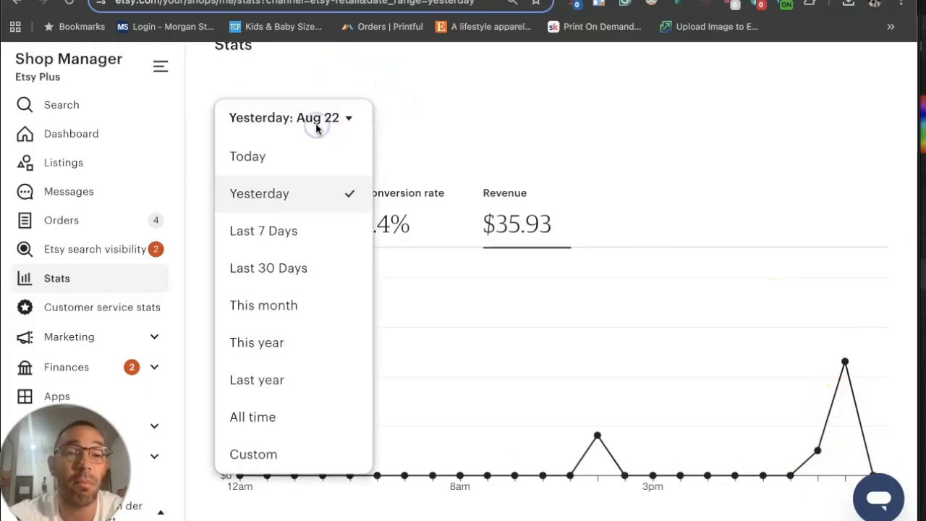
{"action": "left_click", "coordinate": [281, 304]}
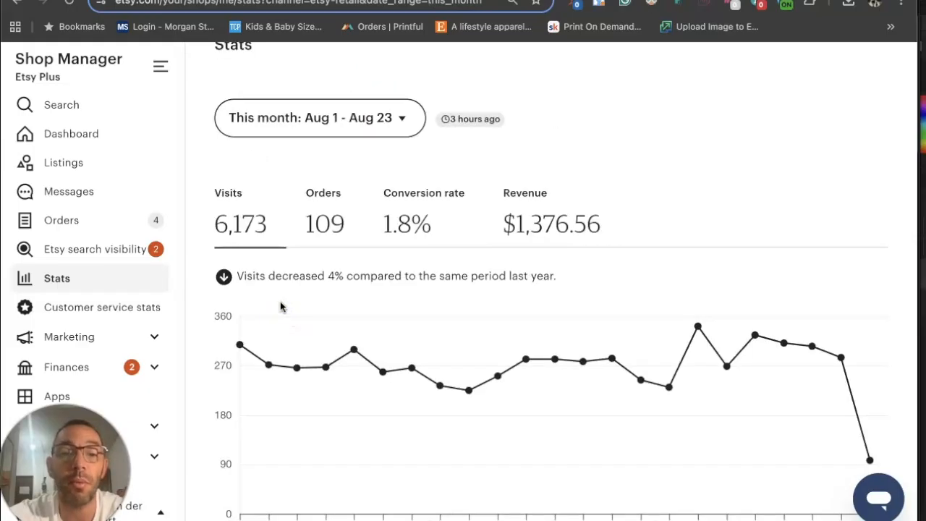
{"action": "left_click", "coordinate": [544, 224]}
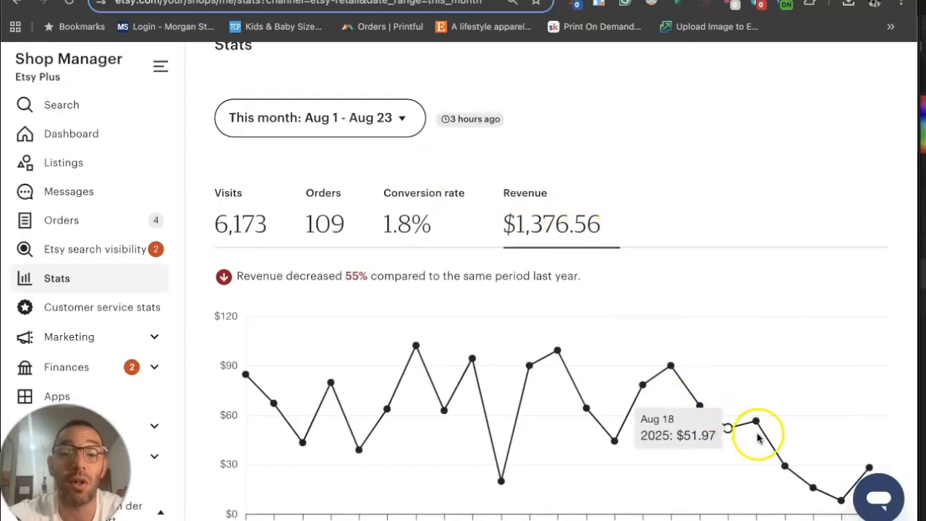
{"action": "mouse_move", "coordinate": [555, 403]}
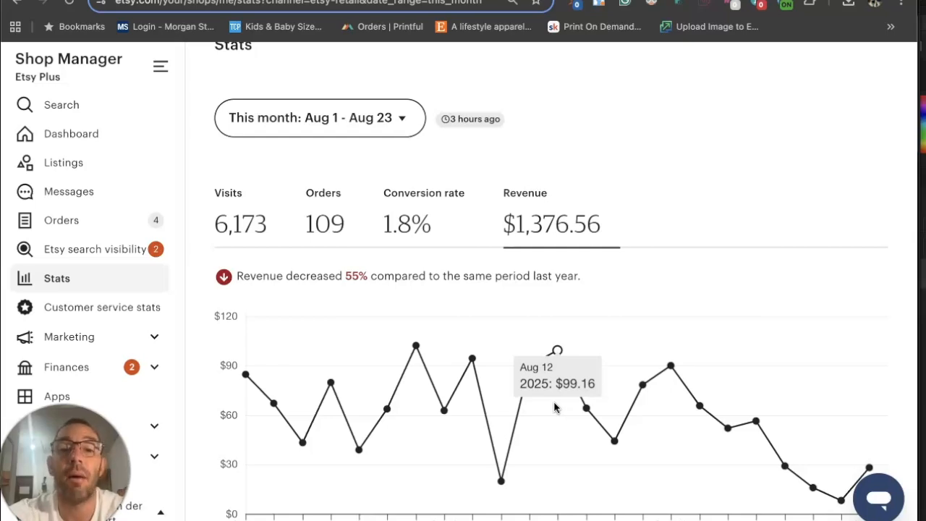
Switch to the Instagram profile and browse the posted daily Etsy revenue and Merch sales screenshots
{"action": "left_click", "coordinate": [420, 46]}
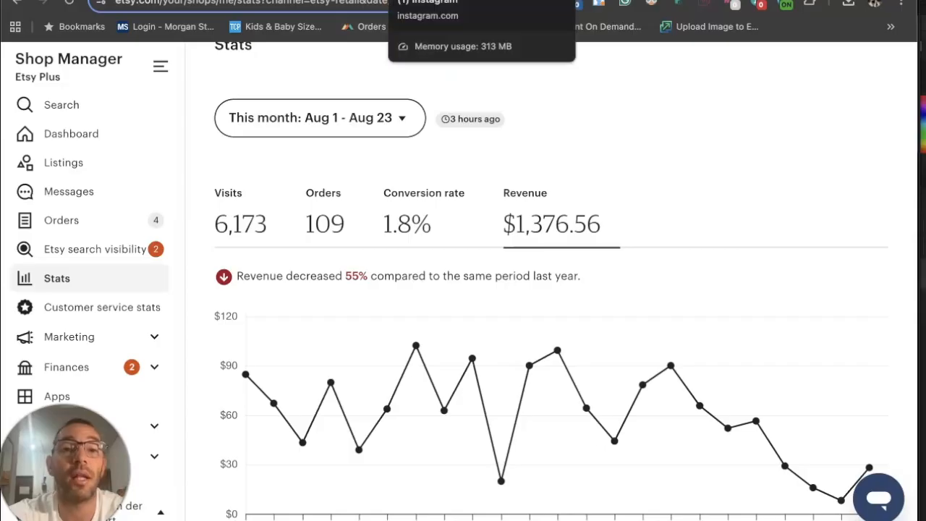
{"action": "left_click", "coordinate": [434, 0]}
{"action": "scroll", "coordinate": [658, 193], "scroll_direction": "down", "scroll_amount": 4}
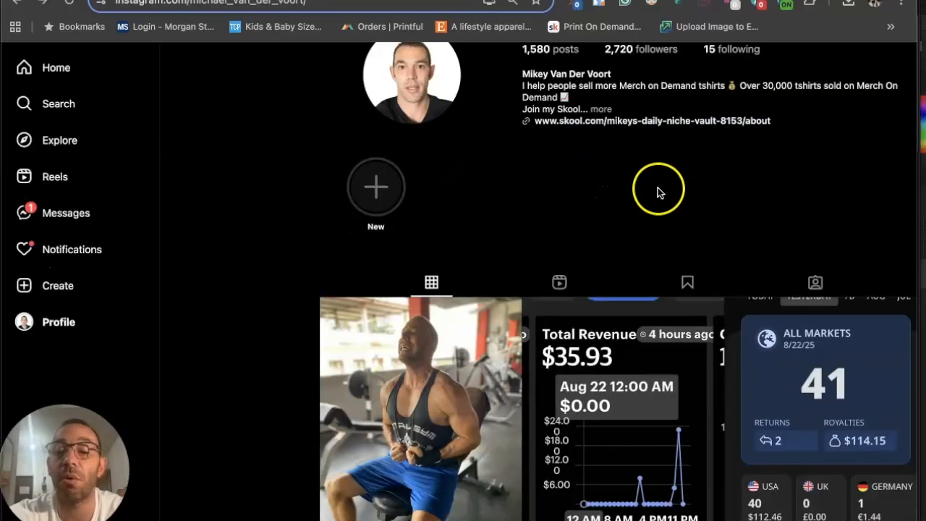
{"action": "key", "text": "super+minus"}
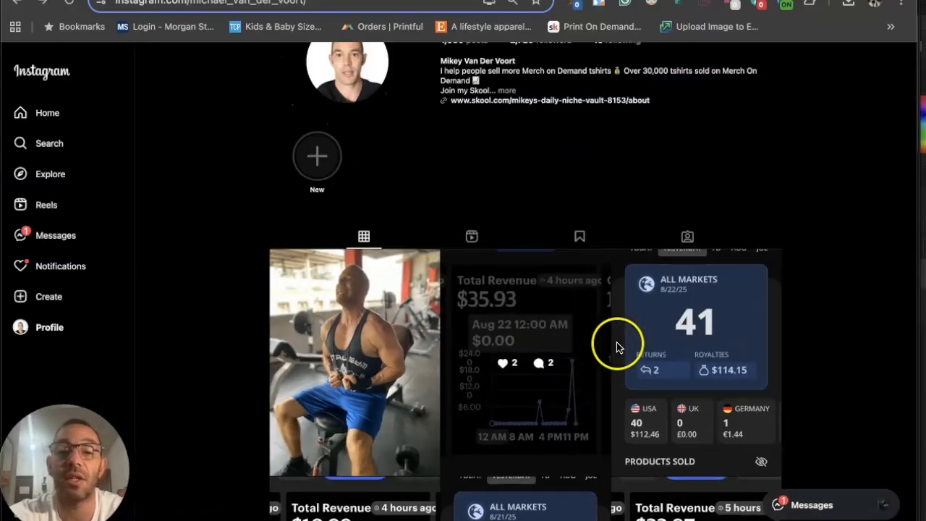
{"action": "scroll", "coordinate": [381, 278], "scroll_direction": "down", "scroll_amount": 8}
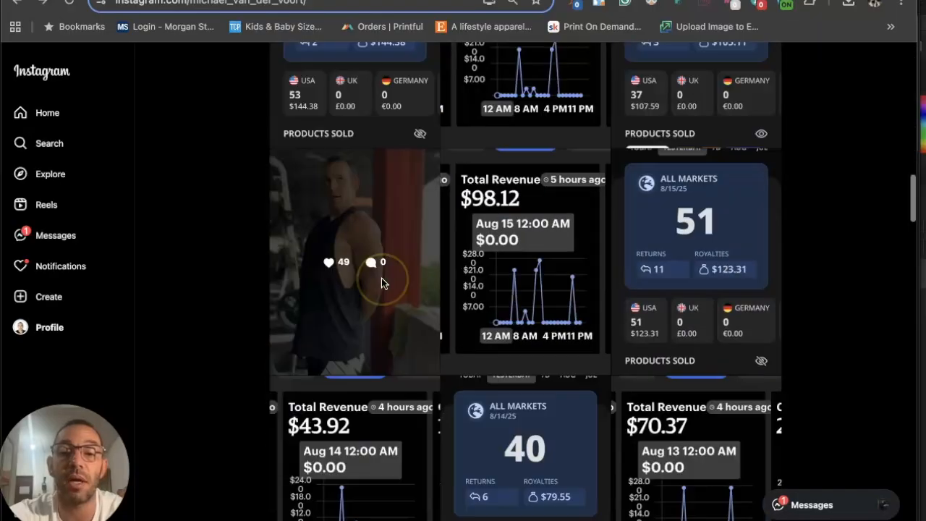
{"action": "scroll", "coordinate": [382, 279], "scroll_direction": "down", "scroll_amount": 15}
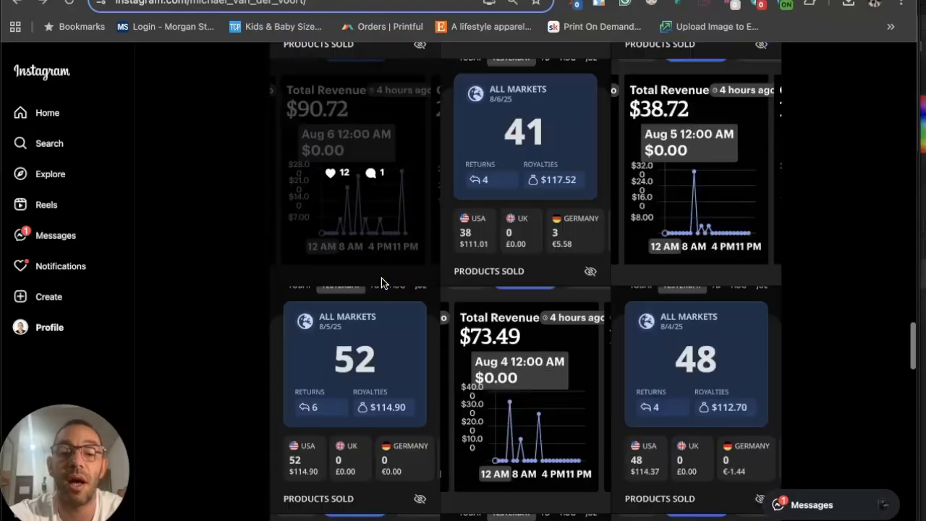
{"action": "scroll", "coordinate": [381, 278], "scroll_direction": "down", "scroll_amount": 5}
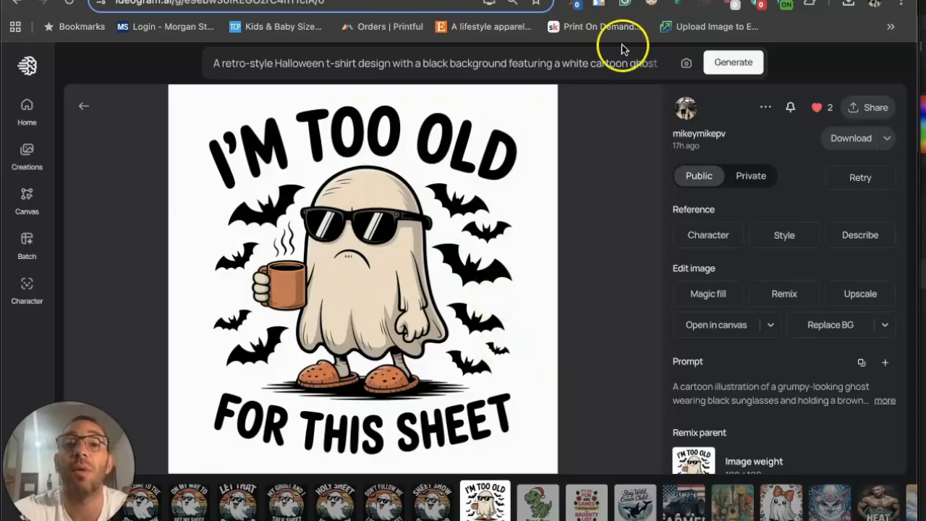
Run an MBA & KDP search in Merch Dominator for "boo sheet" standard T-shirts on the United States marketplace
{"action": "left_click", "coordinate": [630, 0]}
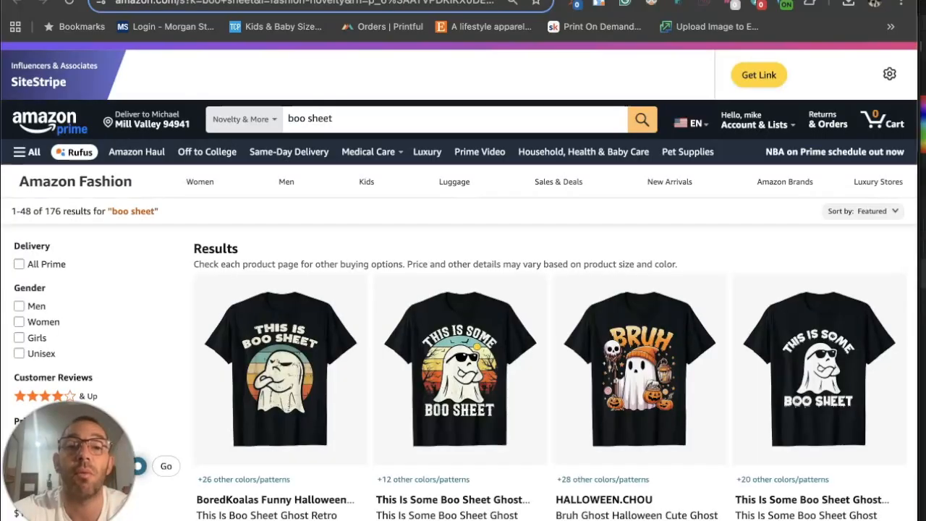
{"action": "mouse_move", "coordinate": [279, 372]}
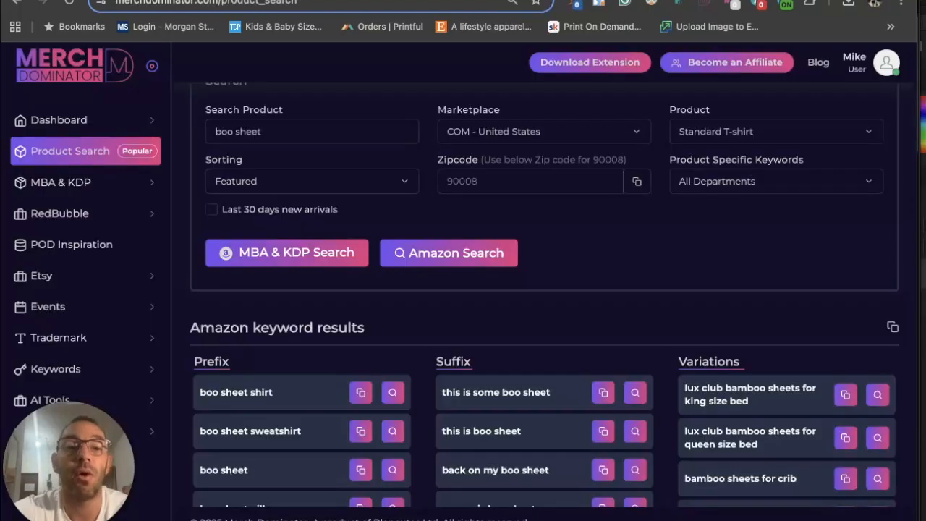
{"action": "scroll", "coordinate": [392, 174], "scroll_direction": "up", "scroll_amount": 2}
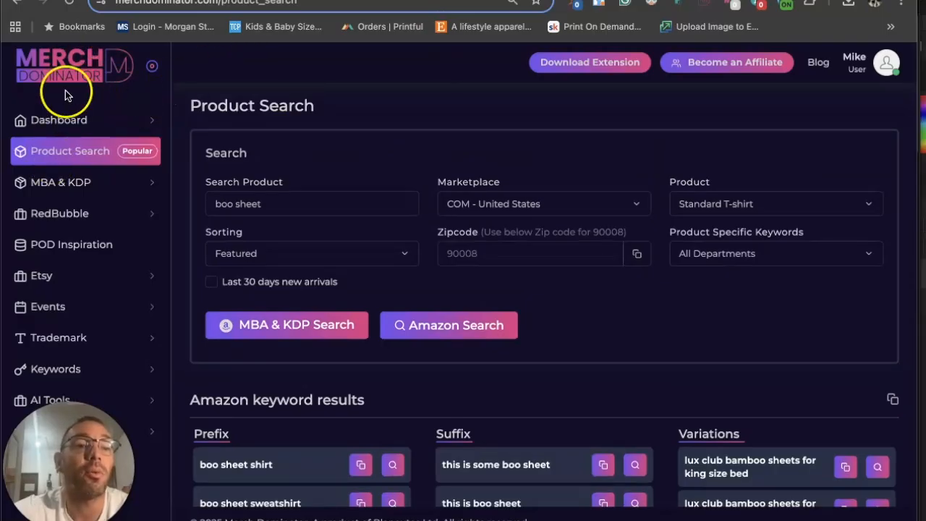
{"action": "left_click", "coordinate": [260, 325]}
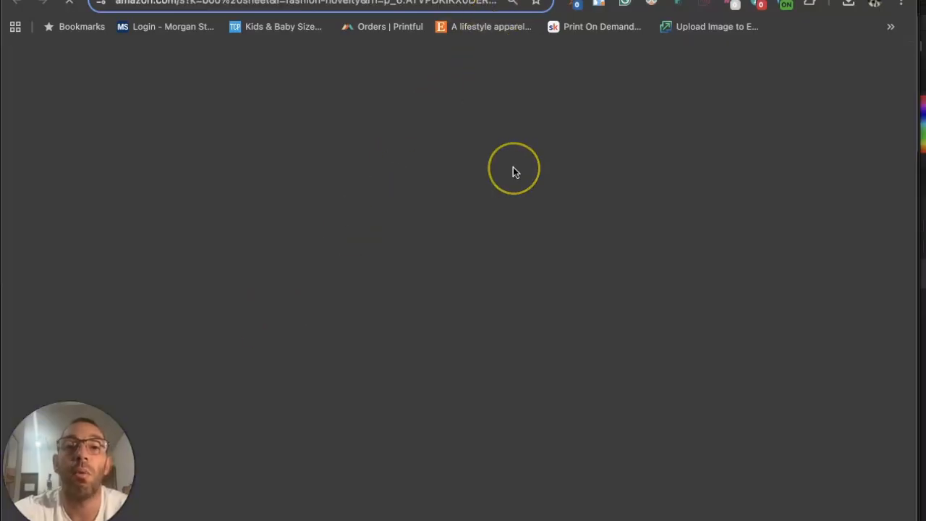
Capture a screenshot of the "This Is Some Boo Sheet" ghost design from the Amazon results
{"action": "scroll", "coordinate": [476, 278], "scroll_direction": "down", "scroll_amount": 1}
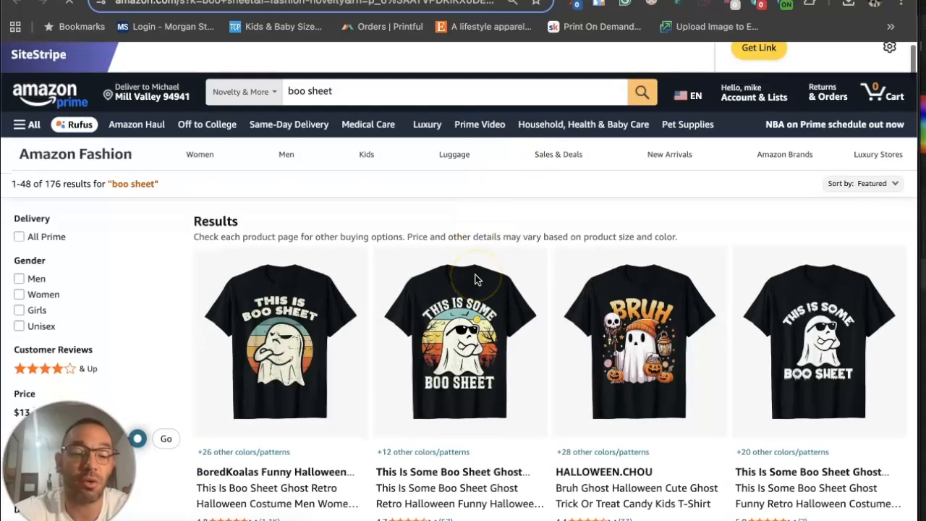
{"action": "scroll", "coordinate": [476, 279], "scroll_direction": "up", "scroll_amount": 1}
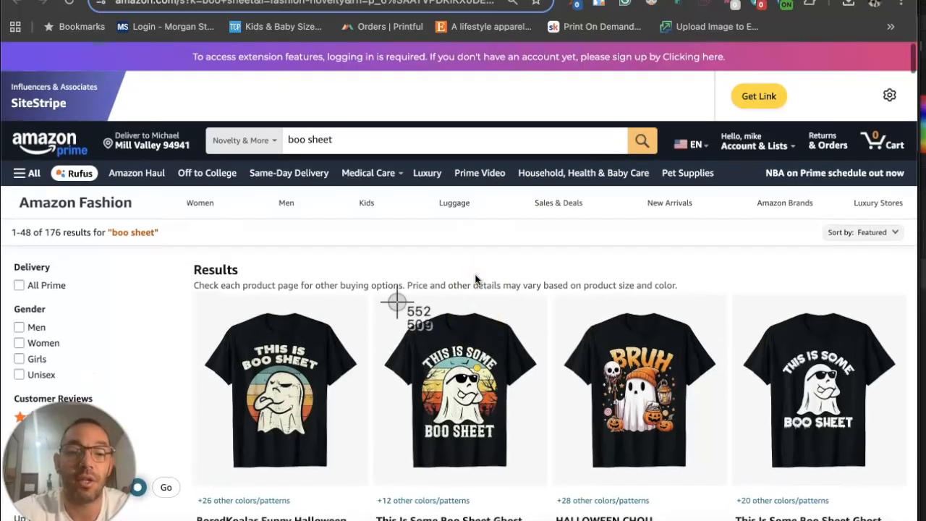
{"action": "left_click_drag", "start_coordinate": [415, 339], "coordinate": [503, 441]}
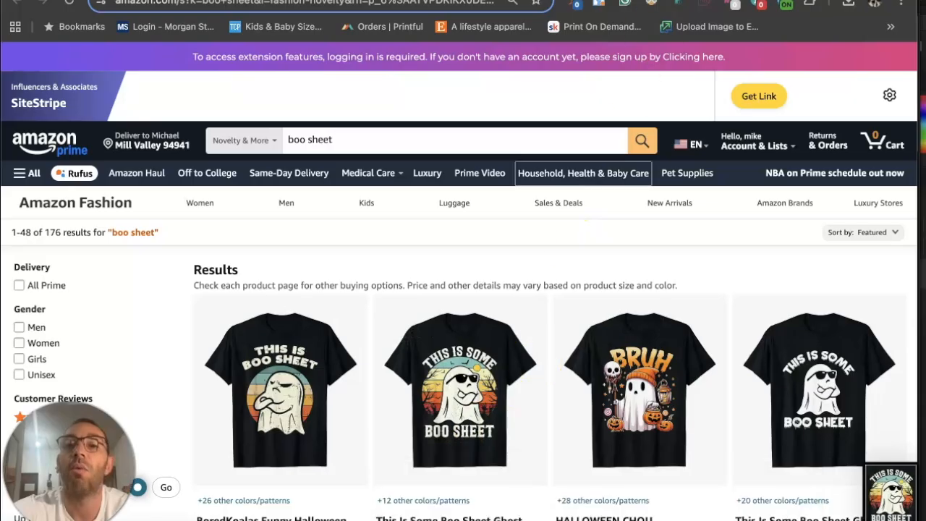
Switch to Ideogram, upload "Screenshot 2025-08-23 at 5.49.44 a.m." and generate a descriptive prompt from it with Describe
{"action": "left_click", "coordinate": [638, 0]}
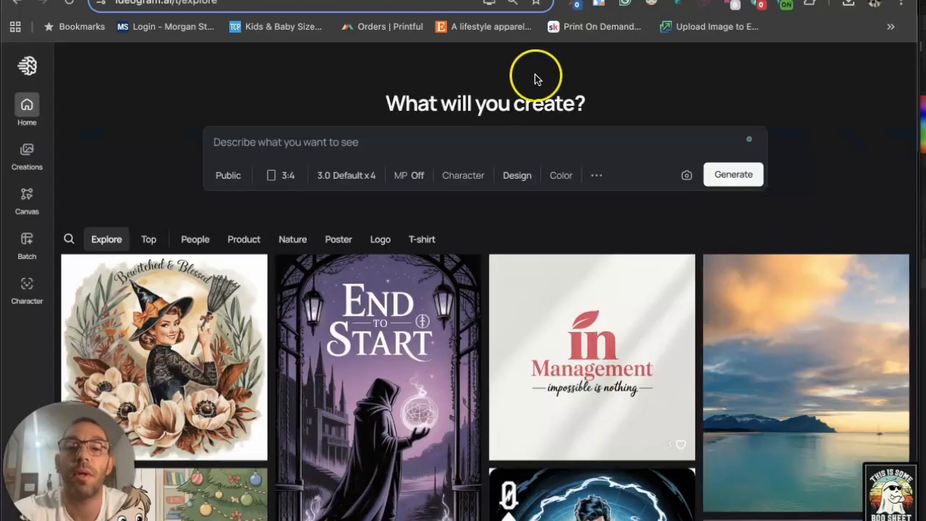
{"action": "left_click", "coordinate": [687, 176]}
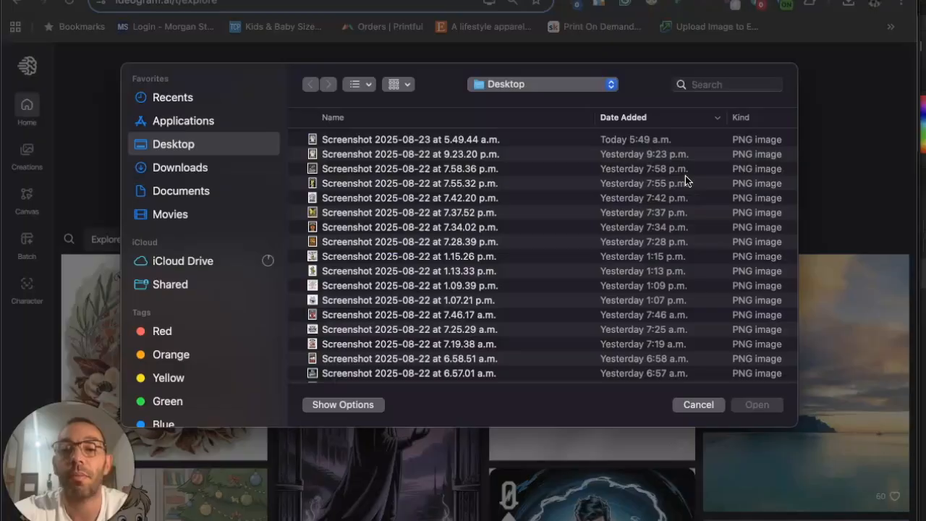
{"action": "double_click", "coordinate": [377, 145]}
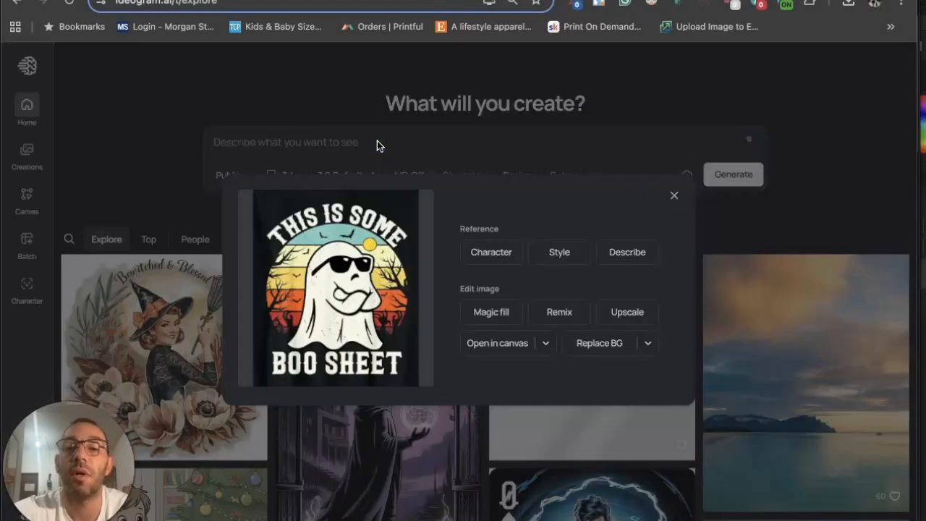
{"action": "left_click", "coordinate": [626, 250]}
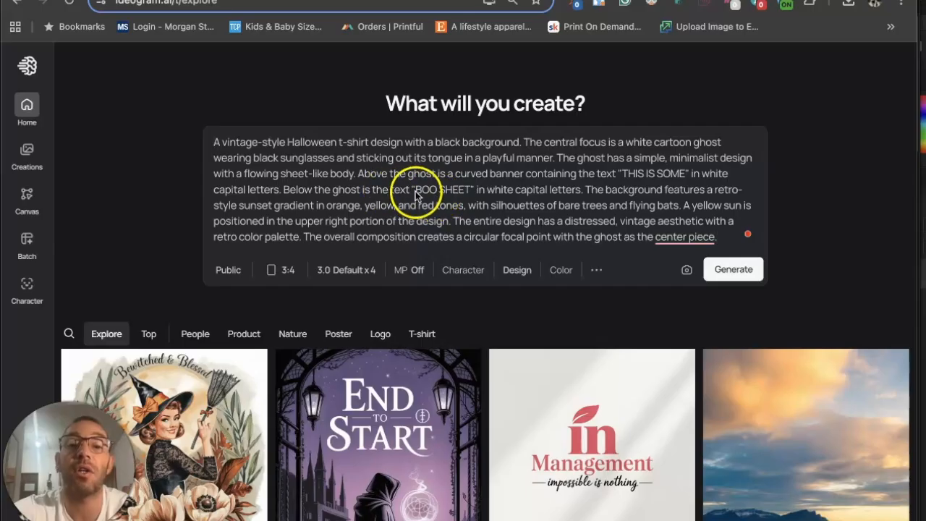
Highlight the quoted phrases "BOO SHEET" and "THIS IS SOME" in the generated prompt to examine the design's wording
{"action": "left_click_drag", "start_coordinate": [417, 193], "coordinate": [463, 193]}
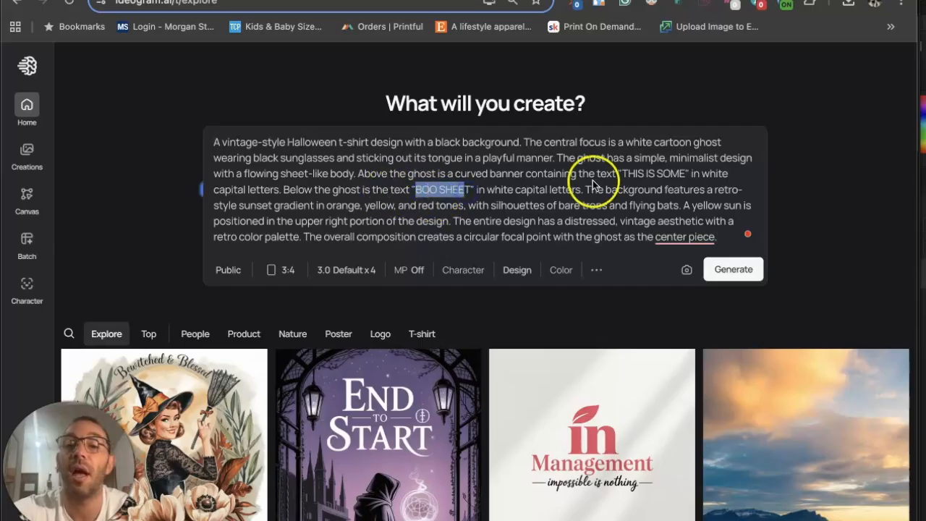
{"action": "left_click_drag", "start_coordinate": [623, 173], "coordinate": [684, 178]}
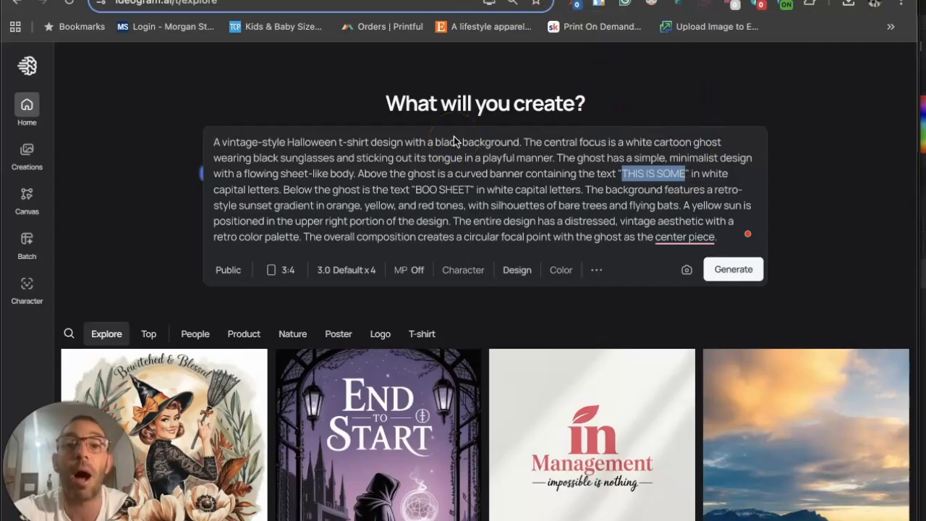
Run an MBA & KDP search in Merch Dominator for "shit" standard T-shirts on the United States marketplace
{"action": "left_click", "coordinate": [456, 2]}
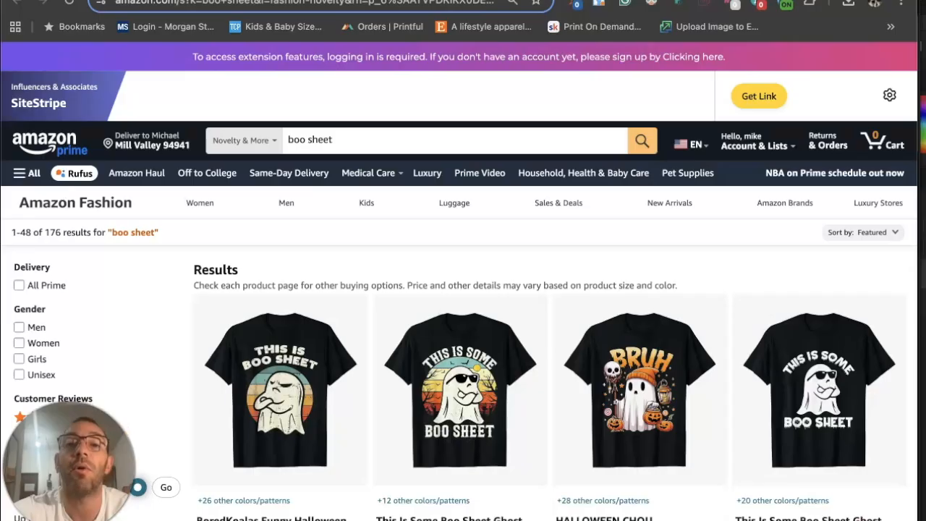
{"action": "scroll", "coordinate": [459, 285], "scroll_direction": "down", "scroll_amount": 1}
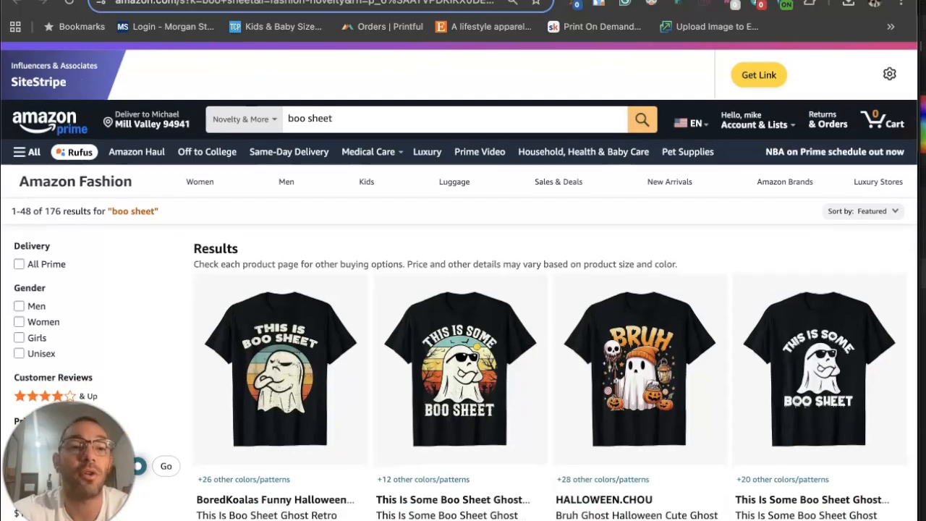
{"action": "left_click", "coordinate": [411, 1]}
{"action": "left_click", "coordinate": [284, 205]}
{"action": "key", "text": "super+a"}
{"action": "type", "text": "sh"}
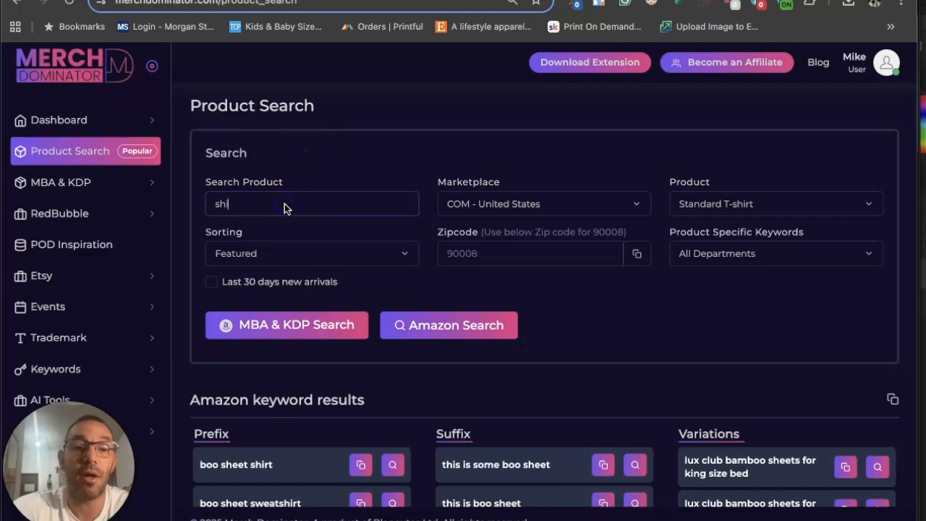
{"action": "left_click", "coordinate": [286, 329]}
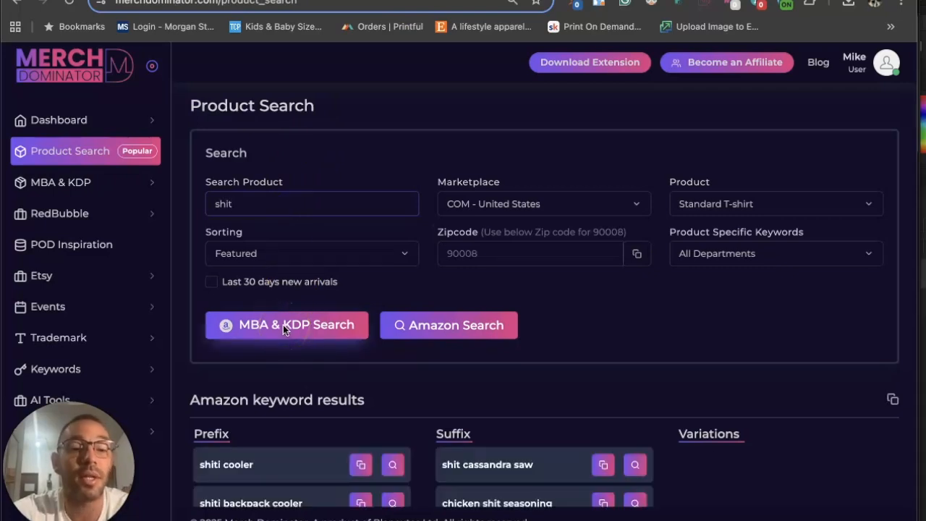
{"action": "left_click", "coordinate": [283, 325]}
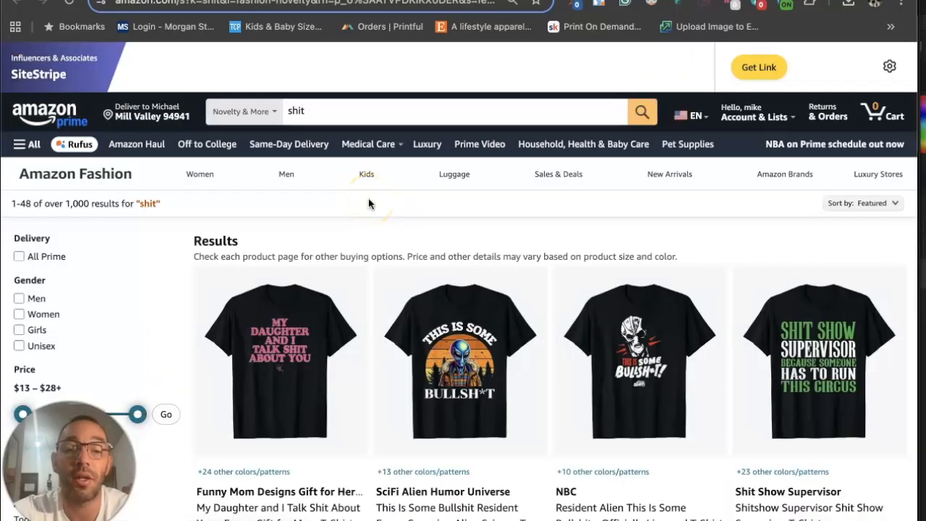
Examine the first rows of Amazon results for slogans and sales ranks, including the "My Daughter and I Talk Shit About You" shirt
{"action": "scroll", "coordinate": [368, 198], "scroll_direction": "down", "scroll_amount": 2}
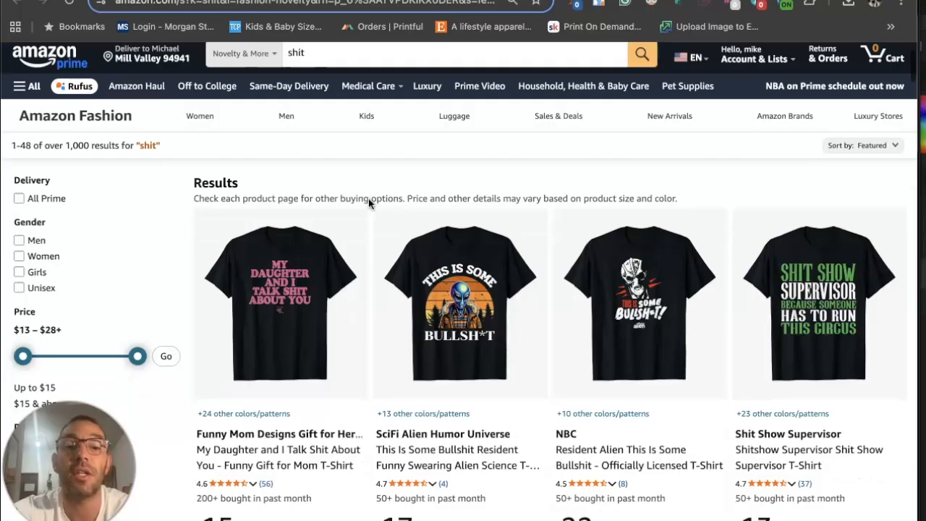
{"action": "scroll", "coordinate": [369, 198], "scroll_direction": "down", "scroll_amount": 4}
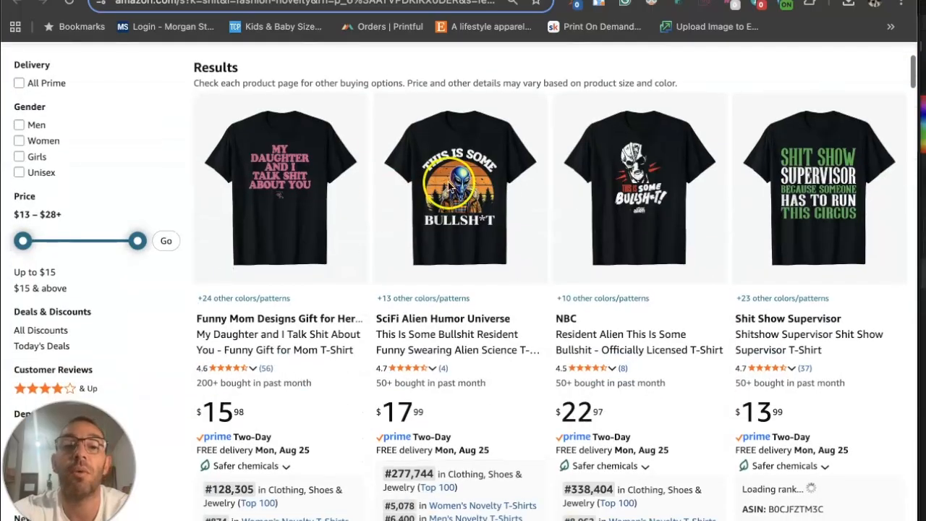
{"action": "mouse_move", "coordinate": [272, 174]}
{"action": "scroll", "coordinate": [337, 168], "scroll_direction": "down", "scroll_amount": 3}
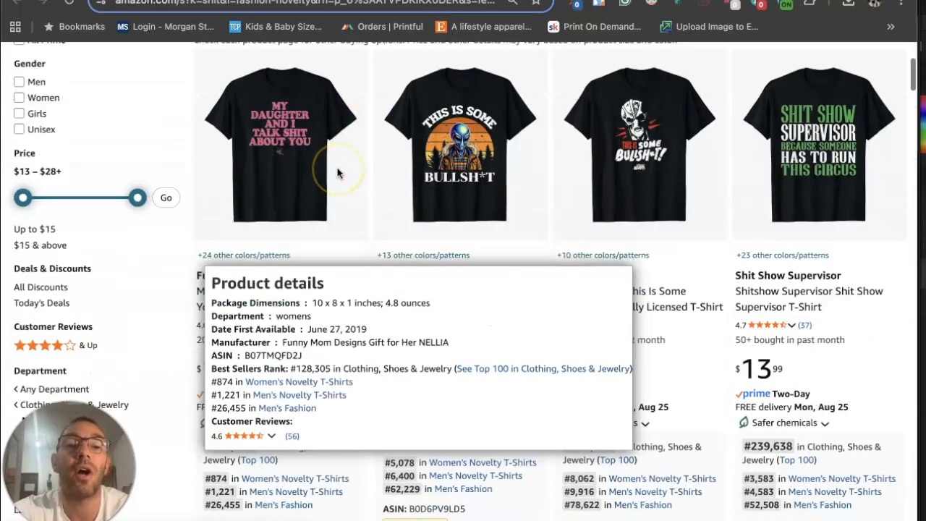
{"action": "scroll", "coordinate": [357, 181], "scroll_direction": "down", "scroll_amount": 5}
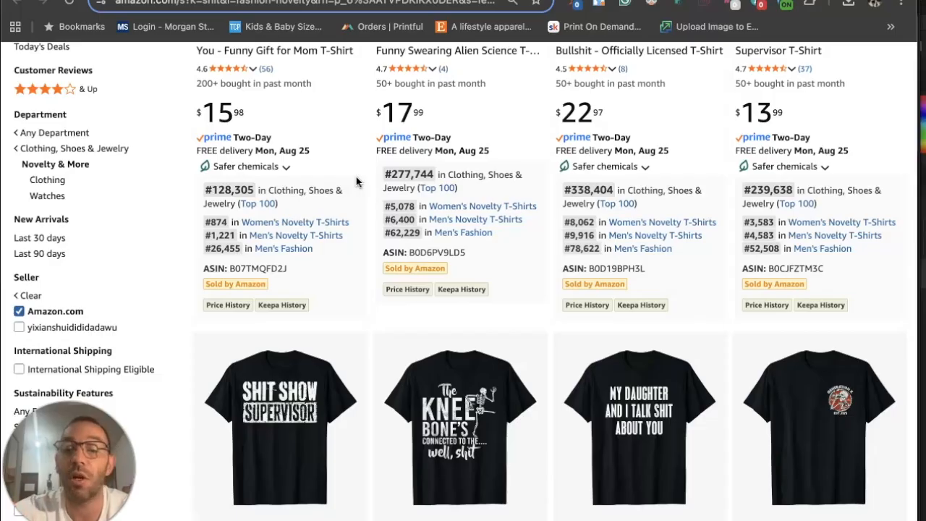
{"action": "scroll", "coordinate": [356, 181], "scroll_direction": "down", "scroll_amount": 4}
{"action": "mouse_move", "coordinate": [262, 262]}
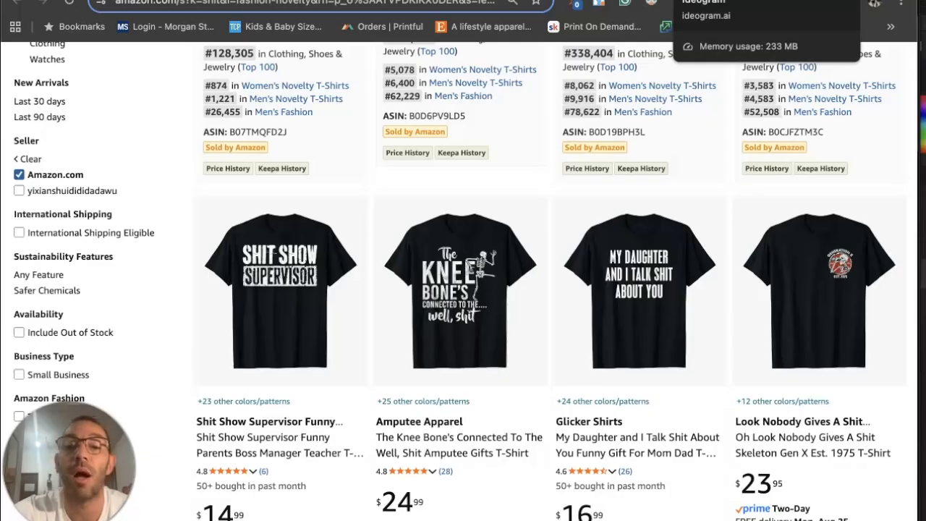
Switch to Ideogram to view the "SHEET SHOW SUPERVISOR" ghost design and compare it with the "Shit Show Supervisor" shirts on Amazon
{"action": "left_click", "coordinate": [705, 1]}
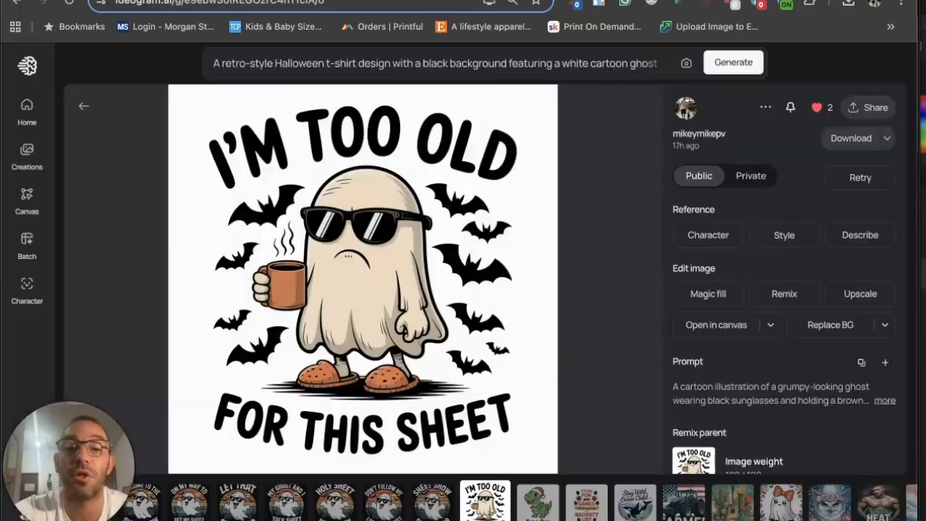
{"action": "left_click", "coordinate": [431, 497]}
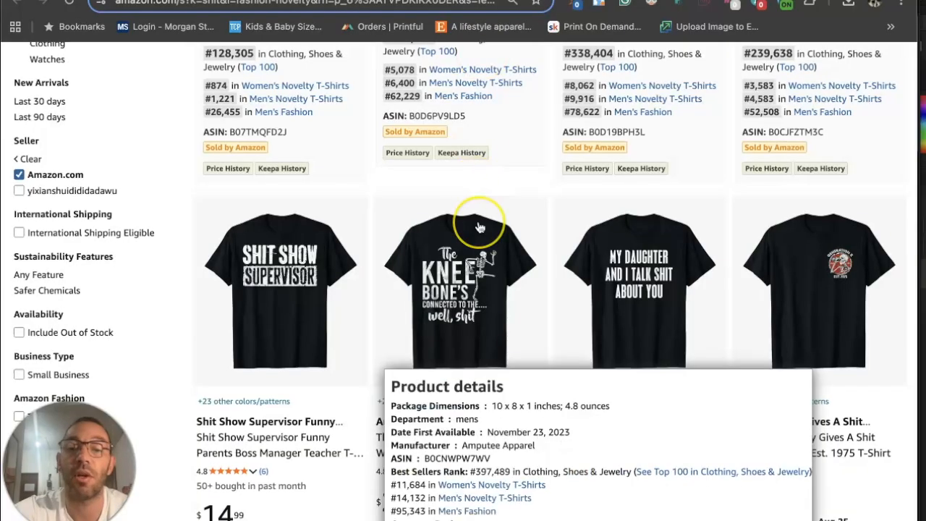
{"action": "scroll", "coordinate": [477, 217], "scroll_direction": "down", "scroll_amount": 2}
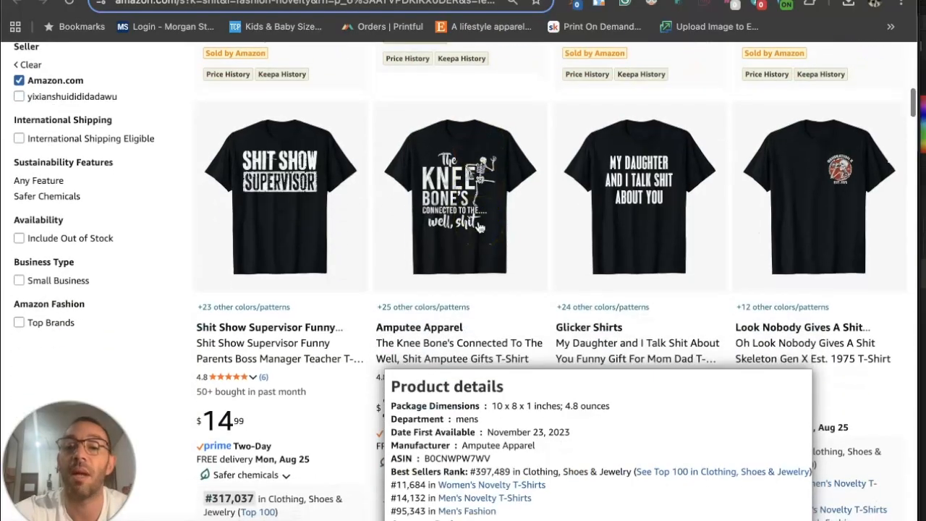
{"action": "scroll", "coordinate": [479, 228], "scroll_direction": "down", "scroll_amount": 1}
{"action": "mouse_move", "coordinate": [589, 113]}
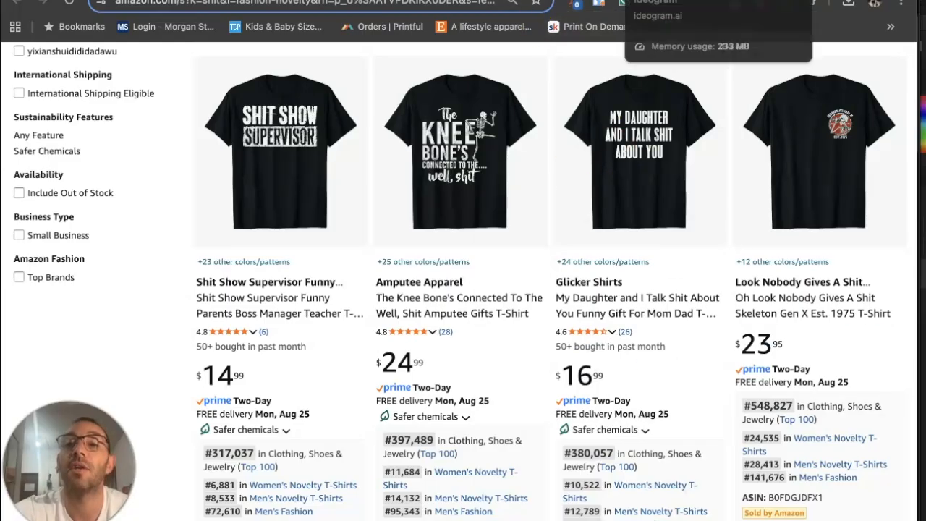
Switch to Ideogram and view the "DON'T FOLLOW ME I DO STUPID SHEET" and "MY GHOST AND I TALK SHEET ABOUT YOU" designs
{"action": "left_click", "coordinate": [655, 4]}
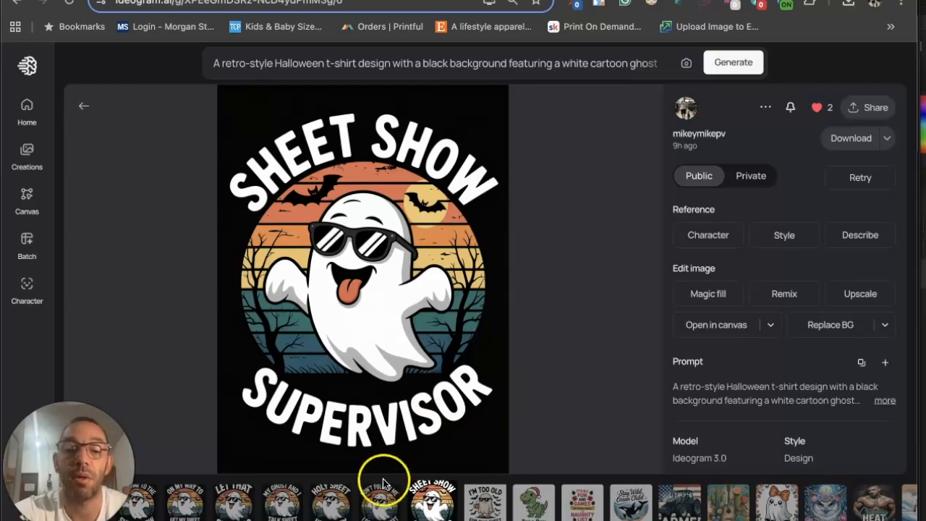
{"action": "left_click", "coordinate": [375, 500]}
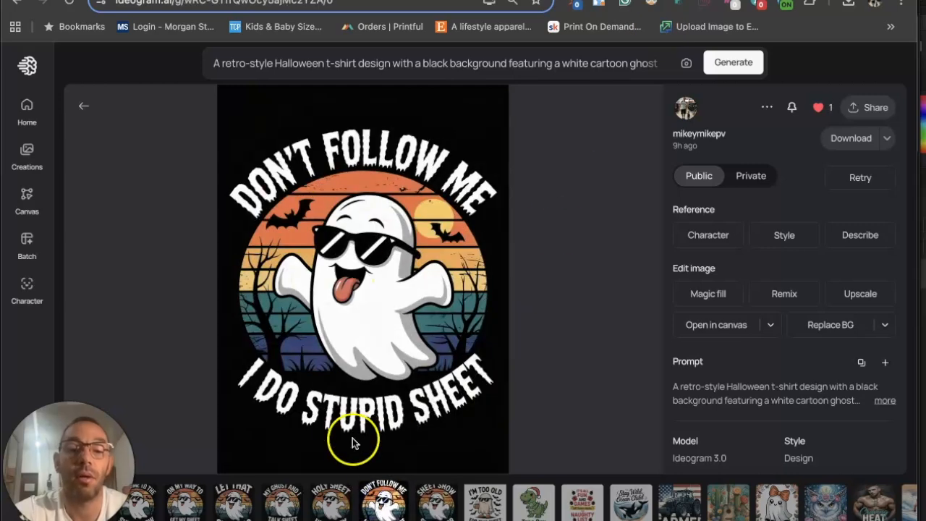
{"action": "left_click", "coordinate": [275, 506]}
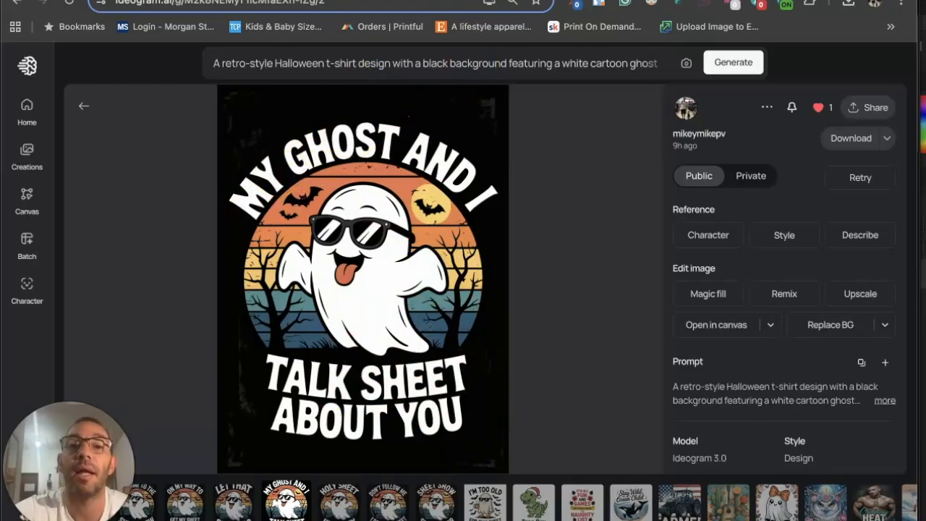
Return to the Amazon results and look through further T-shirt listings for slogans adaptable to the "sheet" pun
{"action": "left_click", "coordinate": [521, 2]}
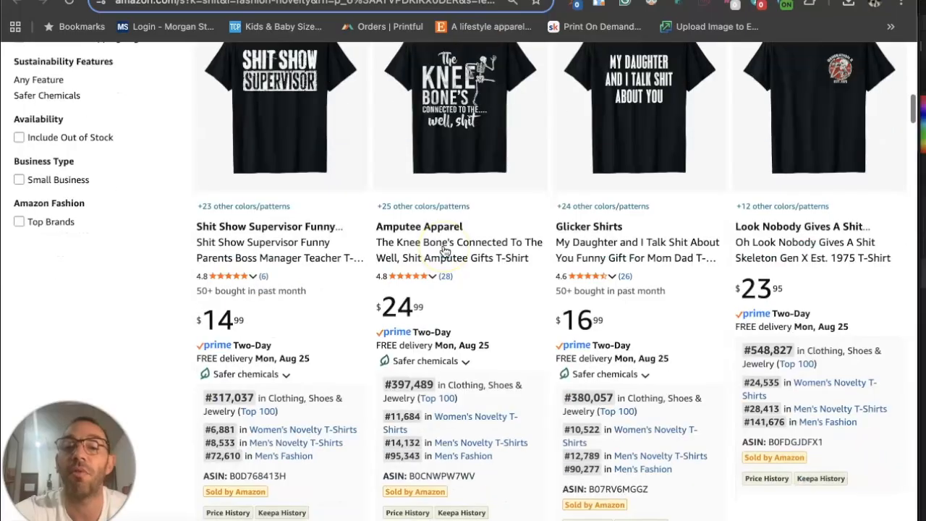
{"action": "scroll", "coordinate": [445, 252], "scroll_direction": "down", "scroll_amount": 5}
{"action": "scroll", "coordinate": [446, 251], "scroll_direction": "down", "scroll_amount": 7}
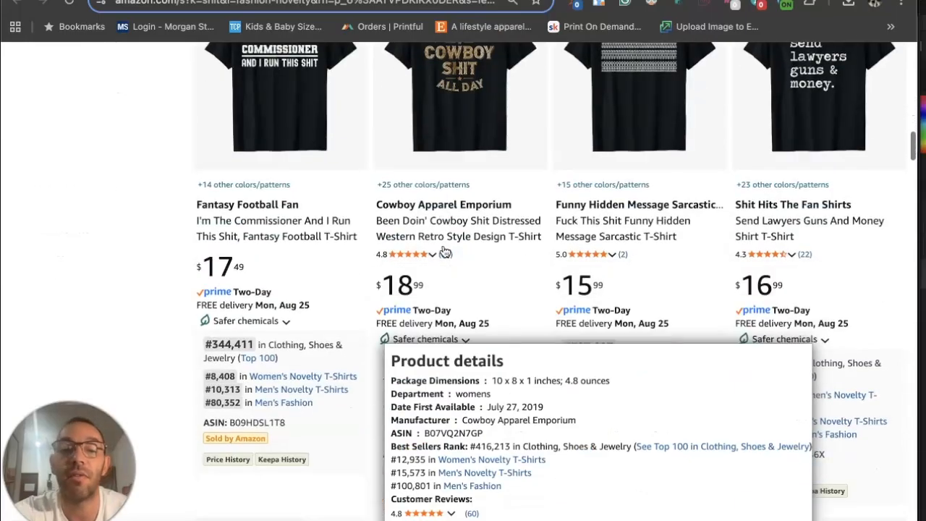
{"action": "scroll", "coordinate": [445, 251], "scroll_direction": "down", "scroll_amount": 7}
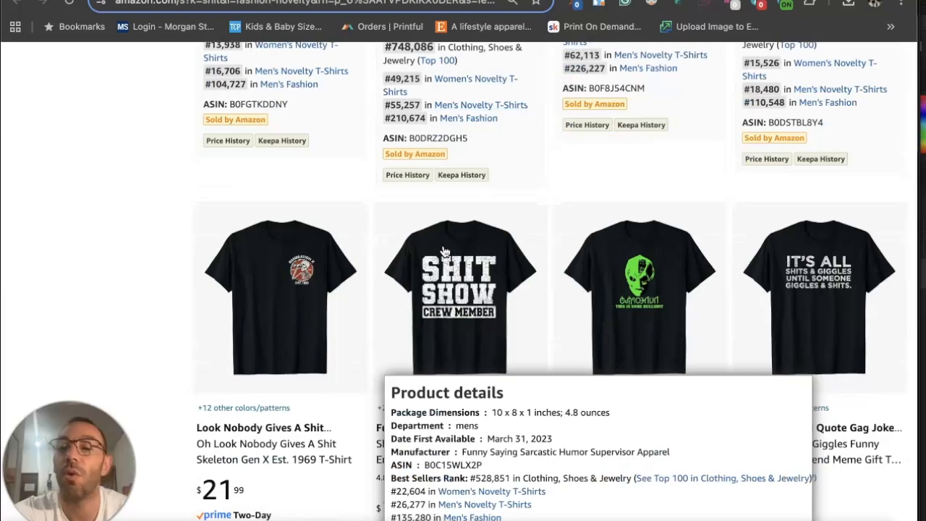
{"action": "scroll", "coordinate": [445, 251], "scroll_direction": "down", "scroll_amount": 3}
{"action": "scroll", "coordinate": [445, 251], "scroll_direction": "up", "scroll_amount": 10}
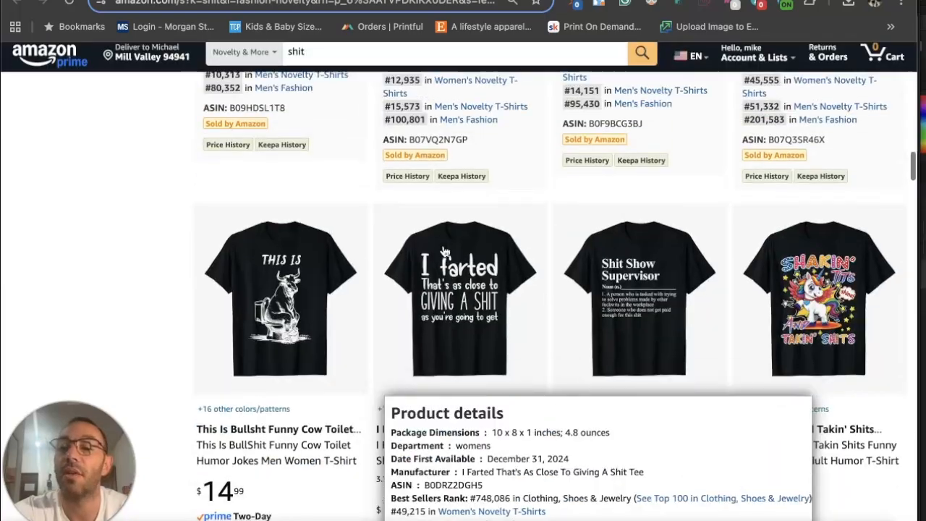
{"action": "scroll", "coordinate": [445, 251], "scroll_direction": "down", "scroll_amount": 1}
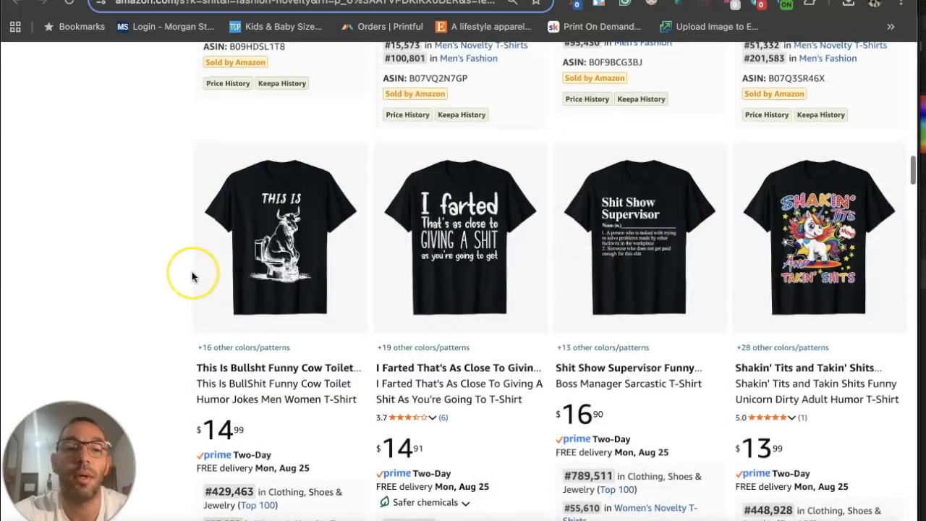
{"action": "scroll", "coordinate": [191, 275], "scroll_direction": "down", "scroll_amount": 13}
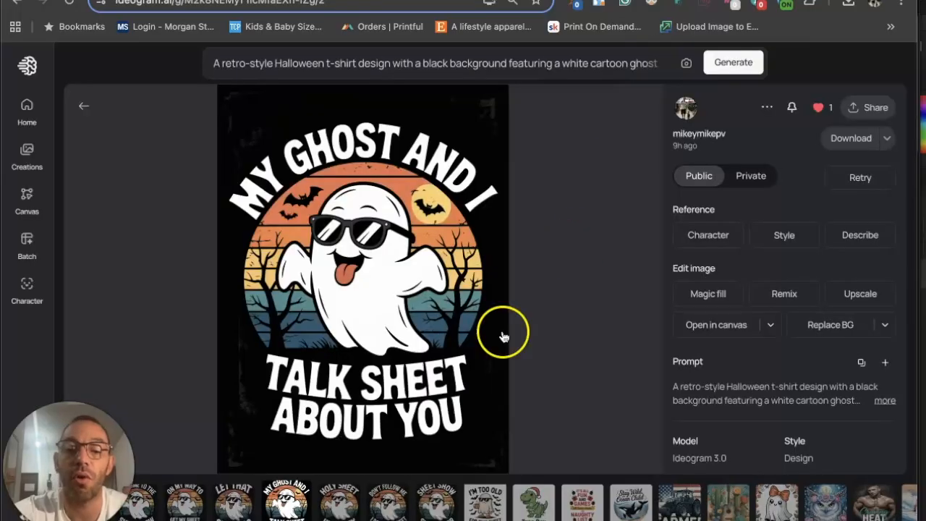
Review the ghost designs in Ideogram from "DON'T FOLLOW ME" and "HOLY SHEET I'M FORTY" through "LET THAT SHEET GO"
{"action": "left_click", "coordinate": [378, 499]}
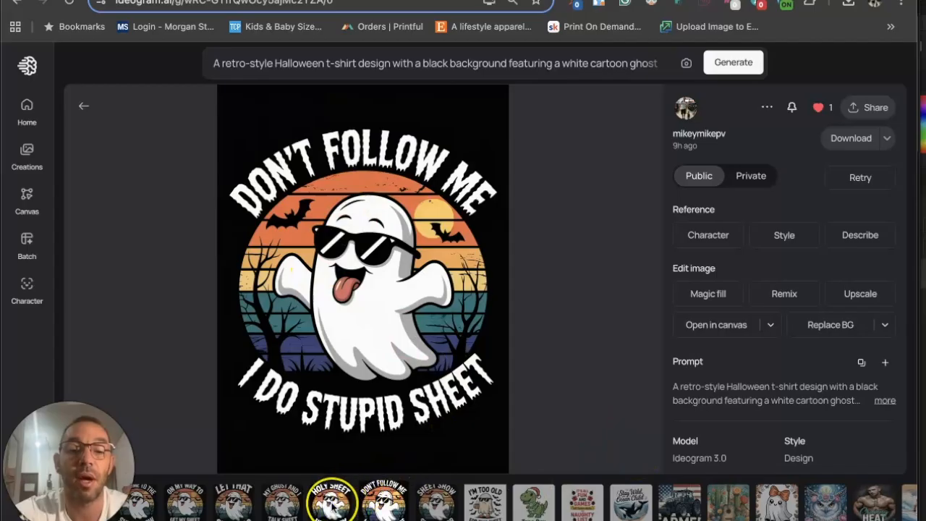
{"action": "left_click", "coordinate": [331, 504]}
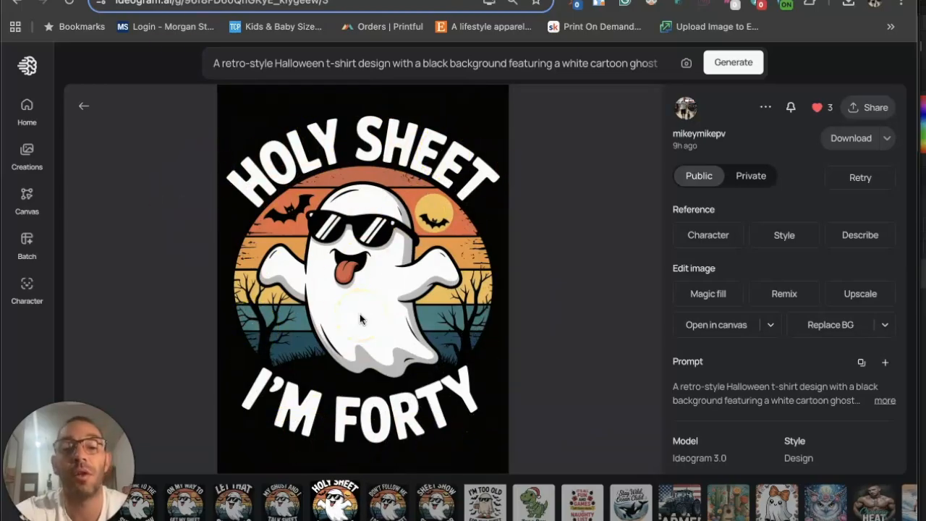
{"action": "left_click", "coordinate": [284, 500]}
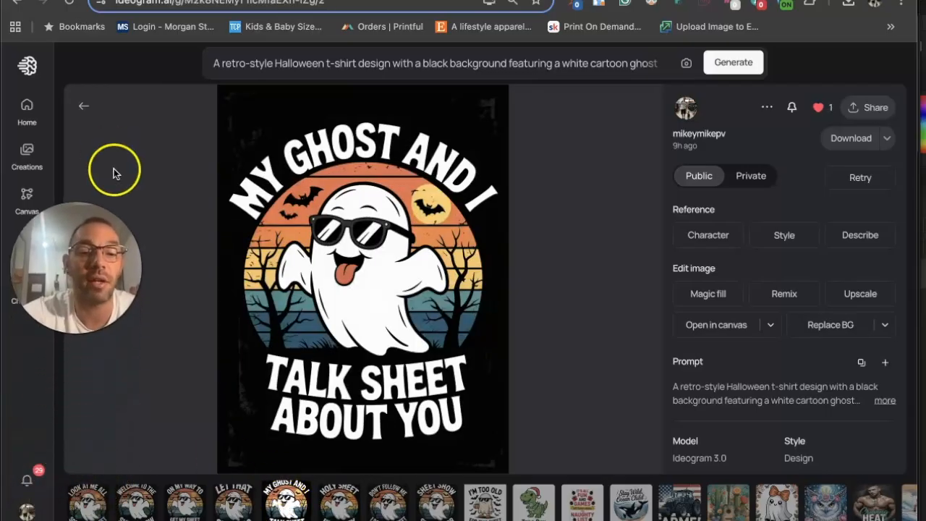
{"action": "left_click", "coordinate": [232, 504]}
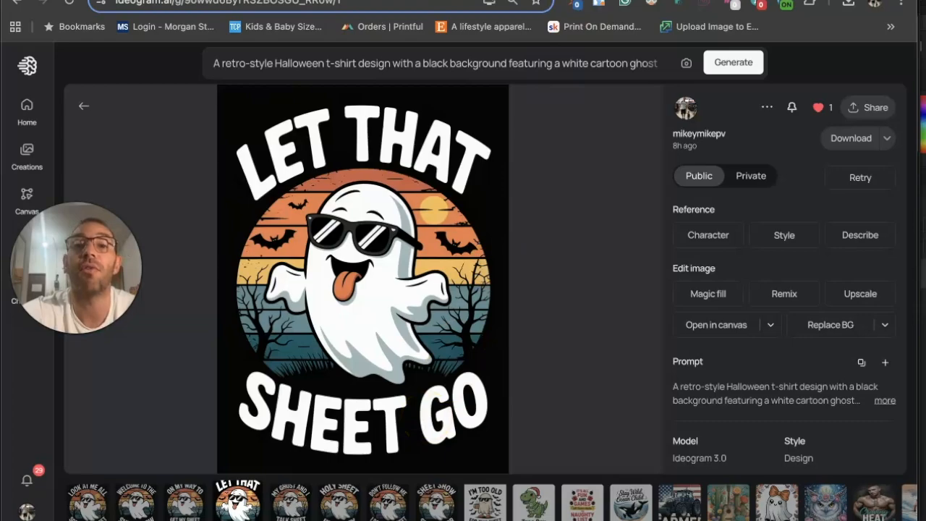
Switch to the Amazon results and find the "Let That Shit Go" Buddha shirt to inspect its slogan and design closely
{"action": "left_click", "coordinate": [486, 1]}
{"action": "scroll", "coordinate": [468, 267], "scroll_direction": "down", "scroll_amount": 6}
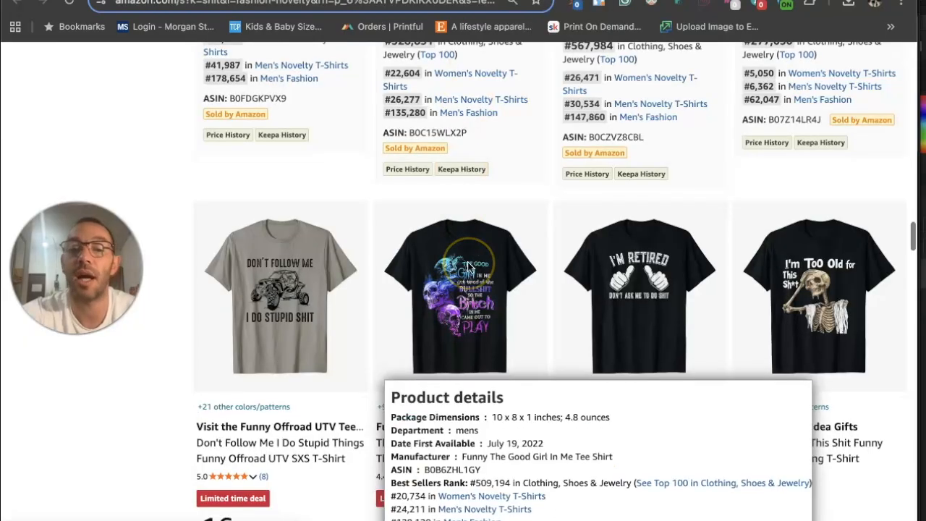
{"action": "scroll", "coordinate": [467, 261], "scroll_direction": "down", "scroll_amount": 5}
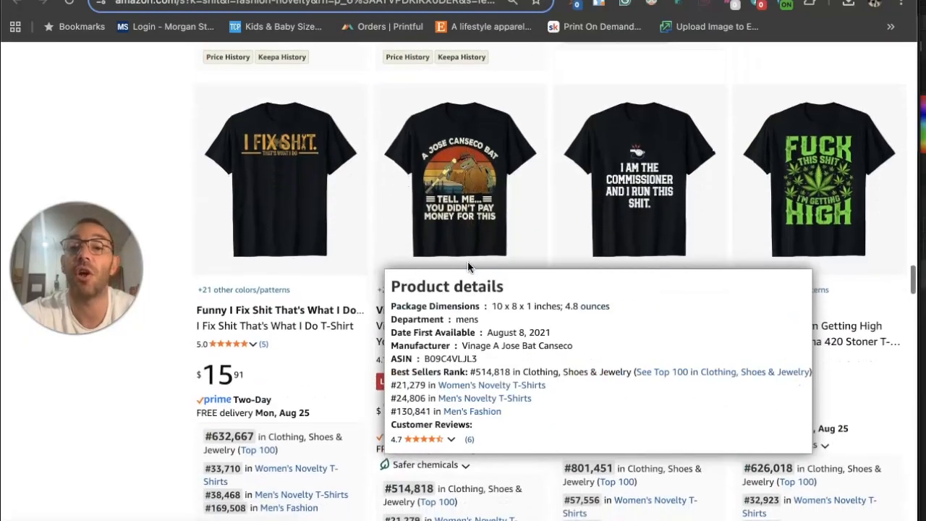
{"action": "scroll", "coordinate": [468, 261], "scroll_direction": "down", "scroll_amount": 12}
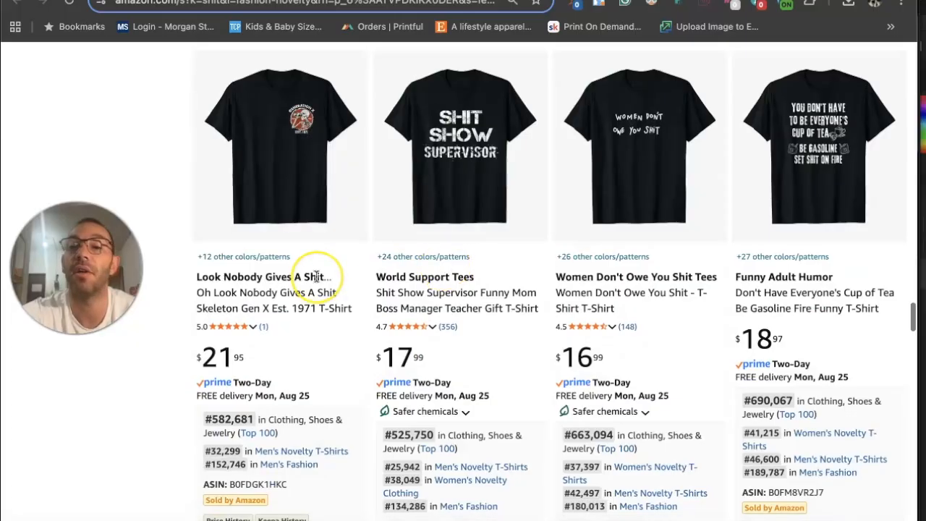
{"action": "scroll", "coordinate": [316, 276], "scroll_direction": "down", "scroll_amount": 5}
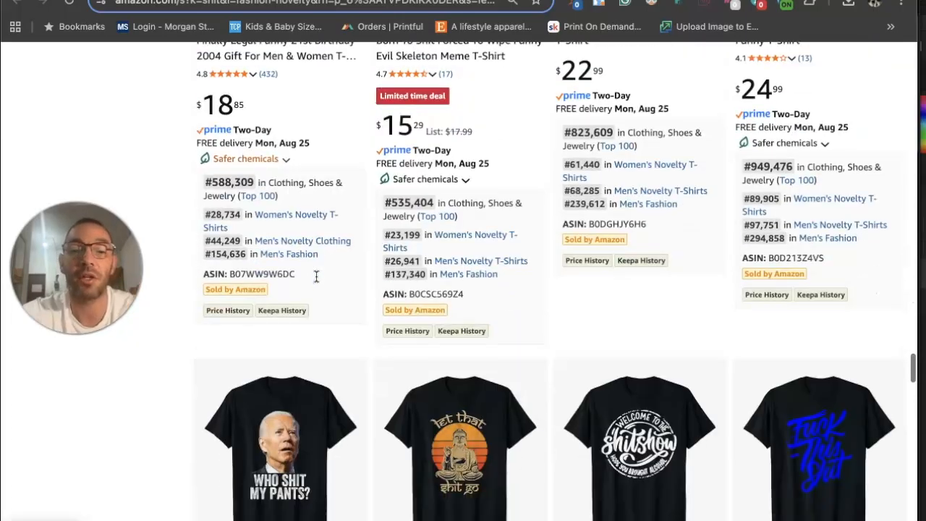
{"action": "scroll", "coordinate": [316, 275], "scroll_direction": "down", "scroll_amount": 5}
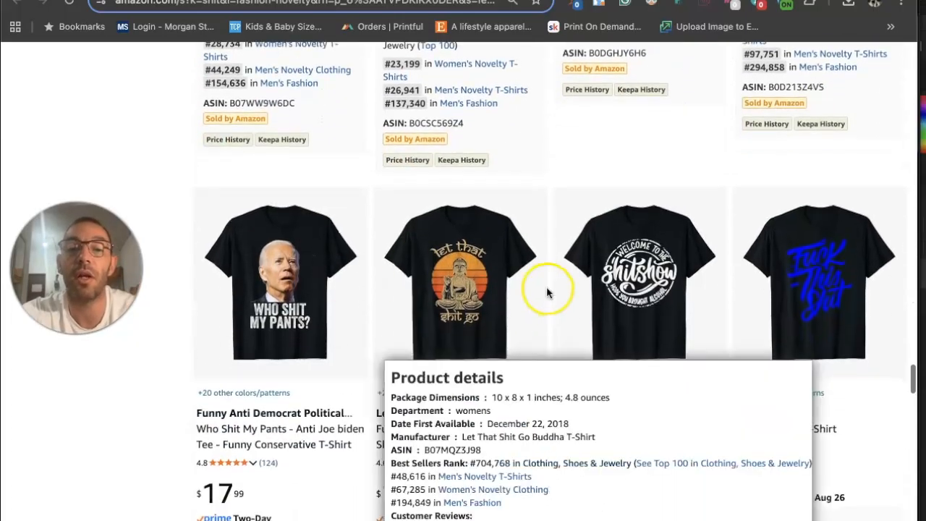
{"action": "scroll", "coordinate": [547, 286], "scroll_direction": "up", "scroll_amount": 5}
{"action": "scroll", "coordinate": [546, 286], "scroll_direction": "up", "scroll_amount": 3}
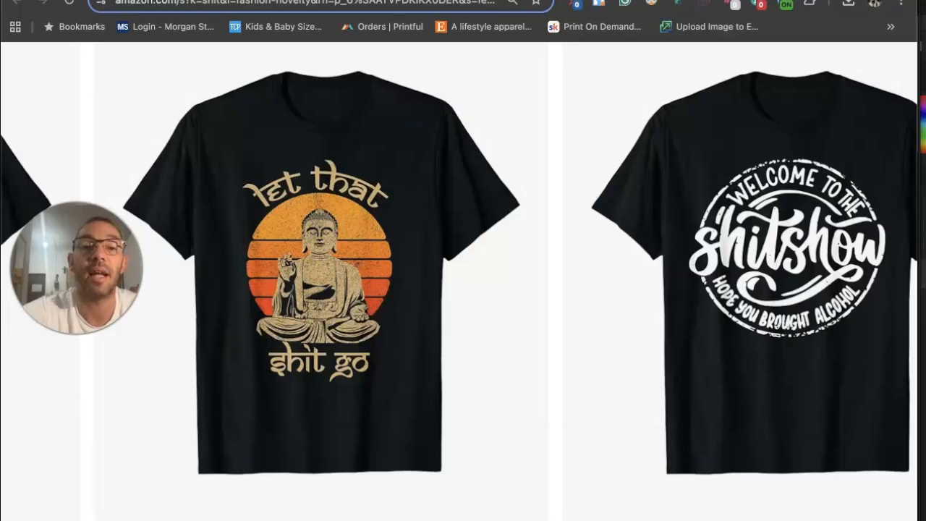
Switch back to Ideogram and view the "ON MY WAY TO GET MY SHEET TOGETHER" ghost design
{"action": "left_click", "coordinate": [624, 1]}
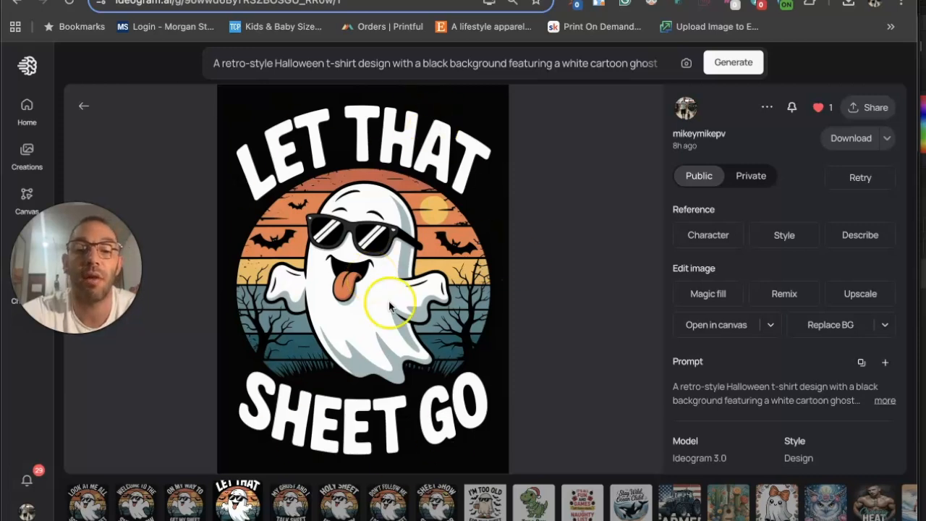
{"action": "left_click", "coordinate": [186, 500]}
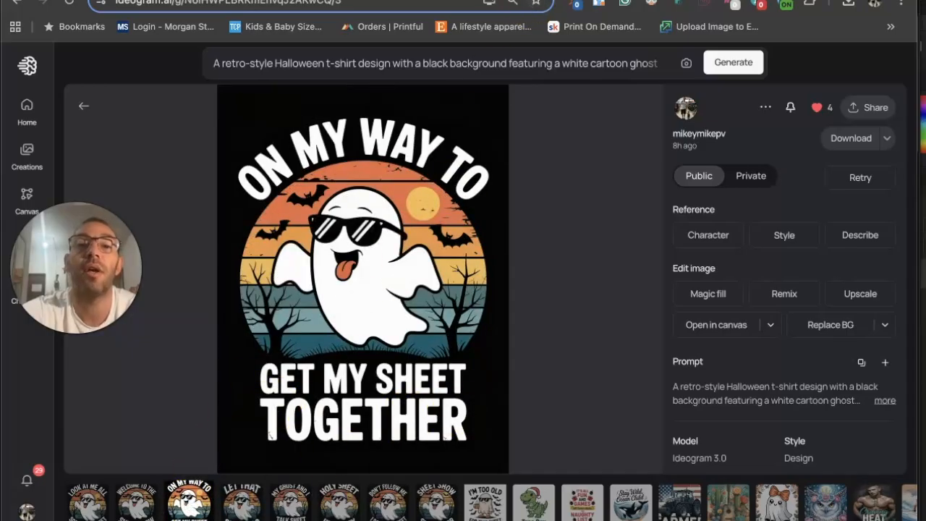
Switch to the Amazon results and look through the remaining first-page T-shirts, including "Holy Shit I'm 60!", for slogans adaptable to the "sheet" pun
{"action": "left_click", "coordinate": [479, 1]}
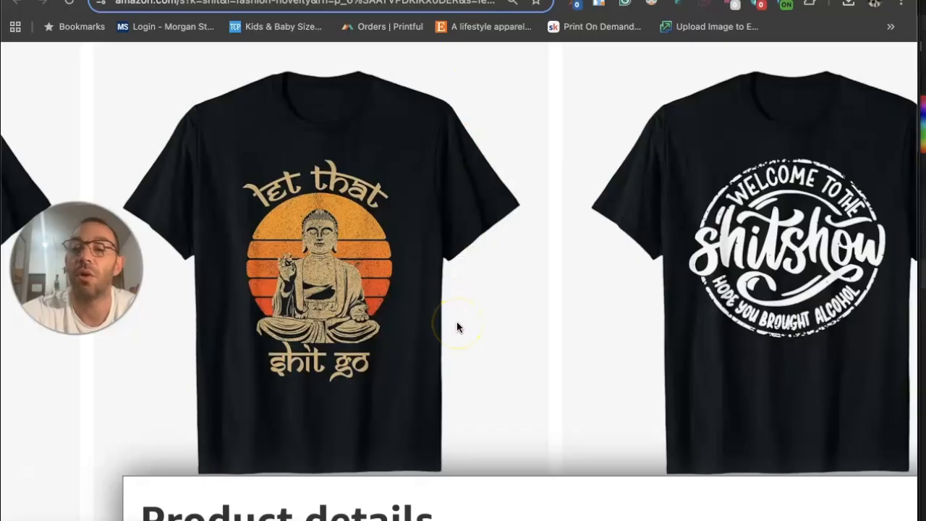
{"action": "scroll", "coordinate": [457, 327], "scroll_direction": "down", "scroll_amount": 2}
{"action": "scroll", "coordinate": [457, 327], "scroll_direction": "down", "scroll_amount": 5}
{"action": "scroll", "coordinate": [457, 327], "scroll_direction": "down", "scroll_amount": 5}
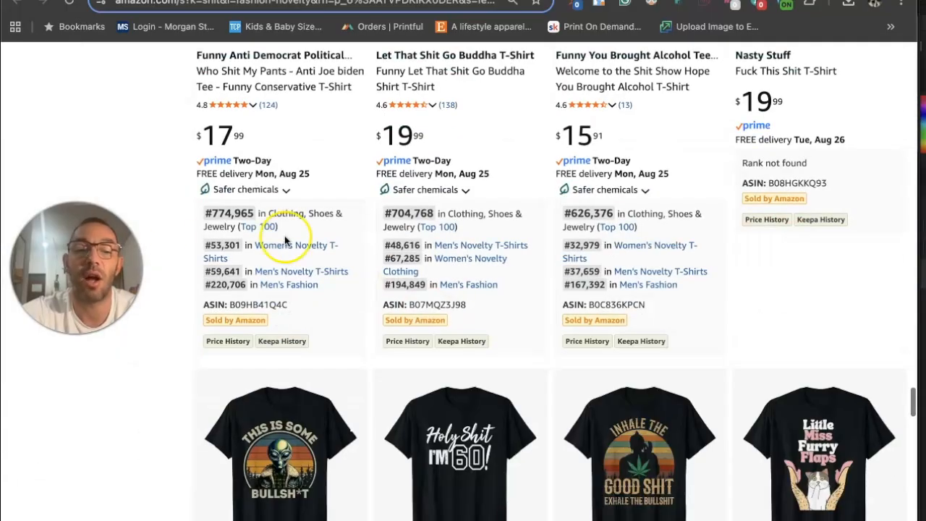
{"action": "scroll", "coordinate": [286, 241], "scroll_direction": "down", "scroll_amount": 3}
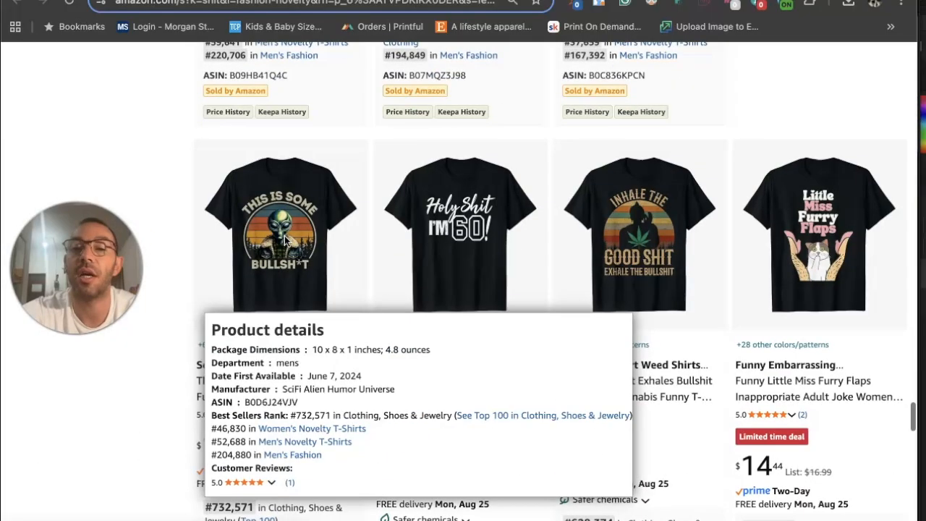
{"action": "mouse_move", "coordinate": [444, 207]}
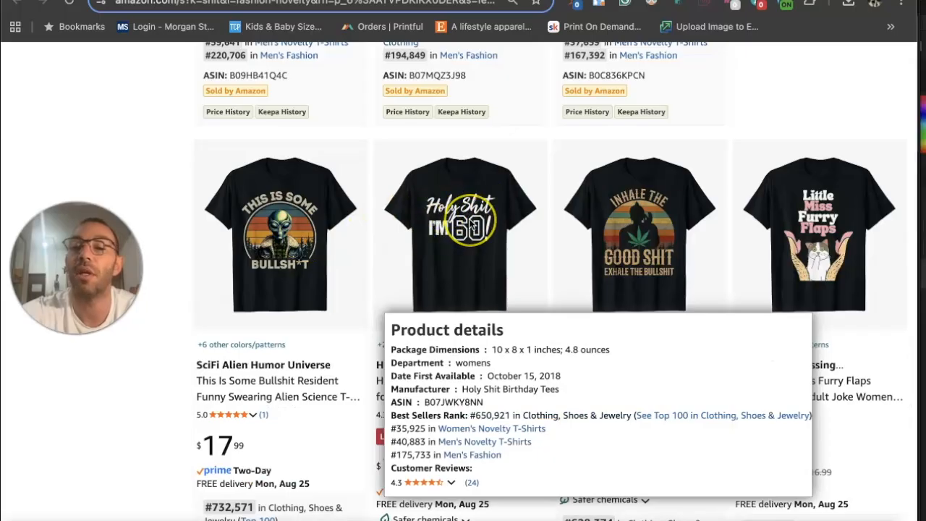
{"action": "scroll", "coordinate": [469, 219], "scroll_direction": "down", "scroll_amount": 4}
{"action": "scroll", "coordinate": [469, 222], "scroll_direction": "down", "scroll_amount": 3}
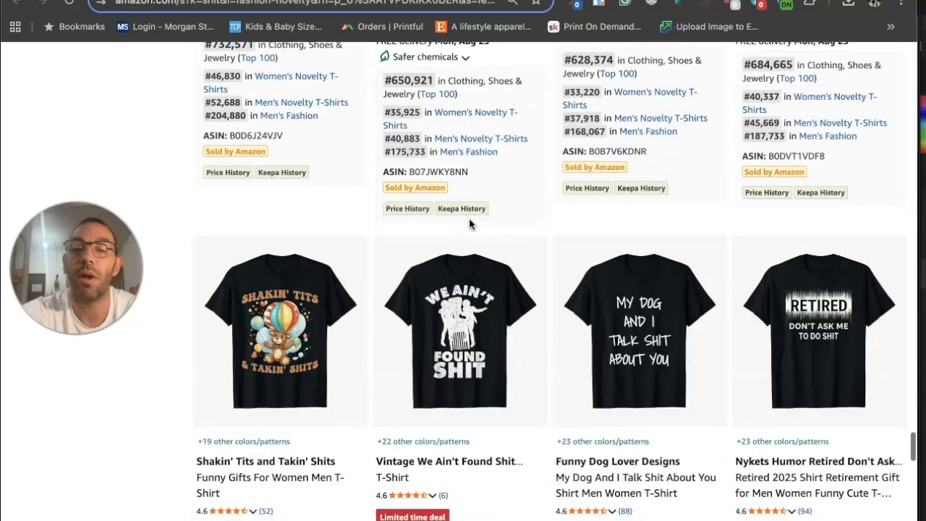
{"action": "scroll", "coordinate": [469, 223], "scroll_direction": "down", "scroll_amount": 3}
{"action": "scroll", "coordinate": [469, 224], "scroll_direction": "down", "scroll_amount": 4}
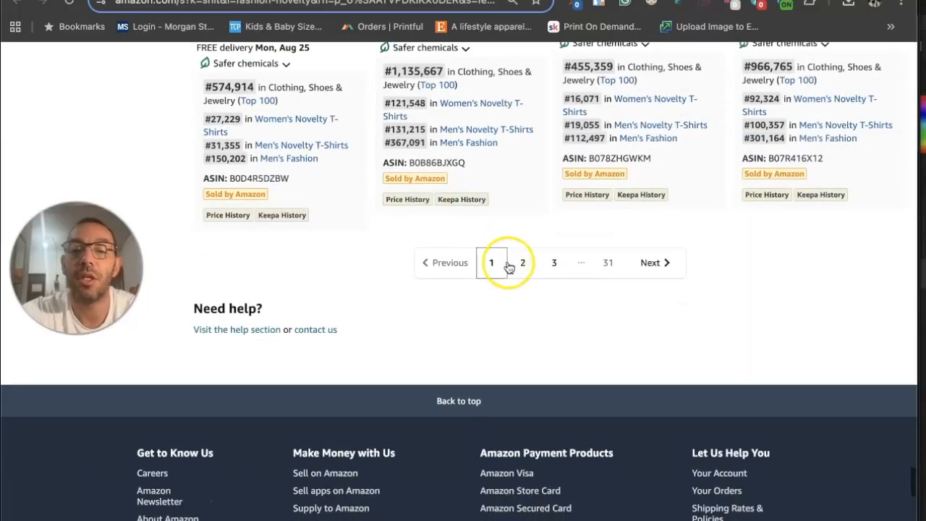
Open page 2 of the Amazon results and scan its T-shirt slogans for phrases adaptable to the "sheet" pun
{"action": "left_click", "coordinate": [522, 263]}
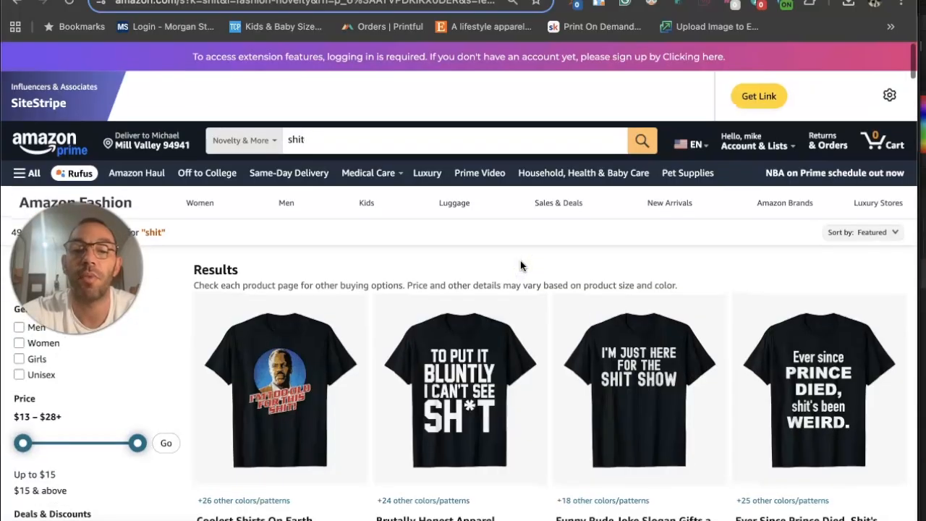
{"action": "scroll", "coordinate": [520, 265], "scroll_direction": "down", "scroll_amount": 8}
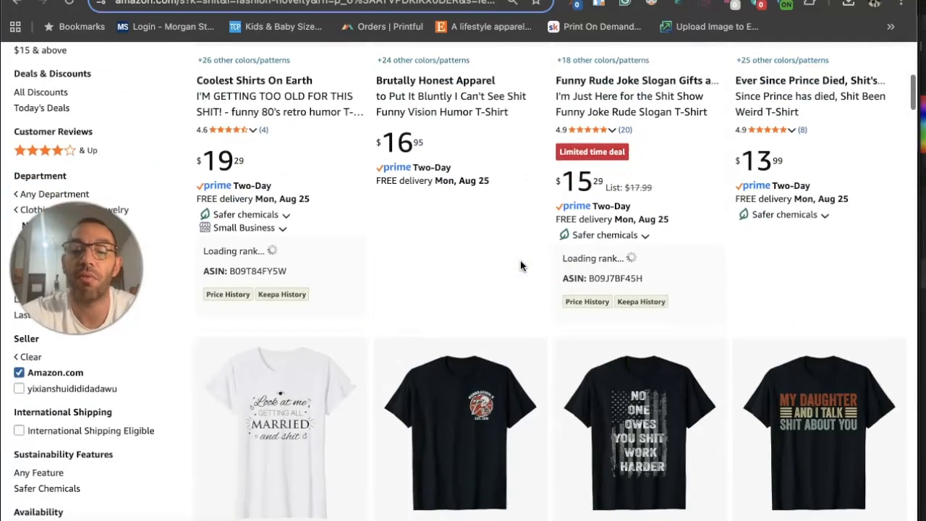
{"action": "scroll", "coordinate": [521, 264], "scroll_direction": "down", "scroll_amount": 1}
{"action": "scroll", "coordinate": [520, 266], "scroll_direction": "down", "scroll_amount": 6}
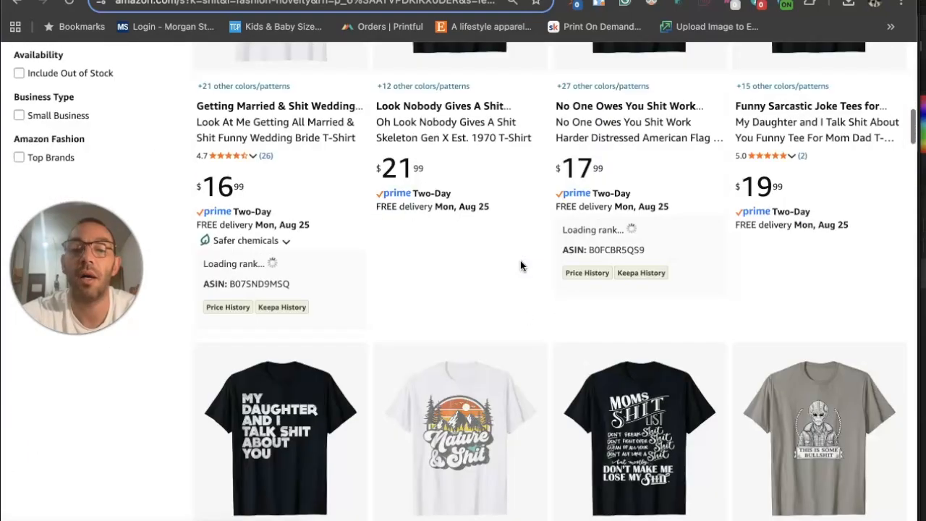
{"action": "scroll", "coordinate": [521, 266], "scroll_direction": "down", "scroll_amount": 3}
{"action": "scroll", "coordinate": [521, 266], "scroll_direction": "down", "scroll_amount": 5}
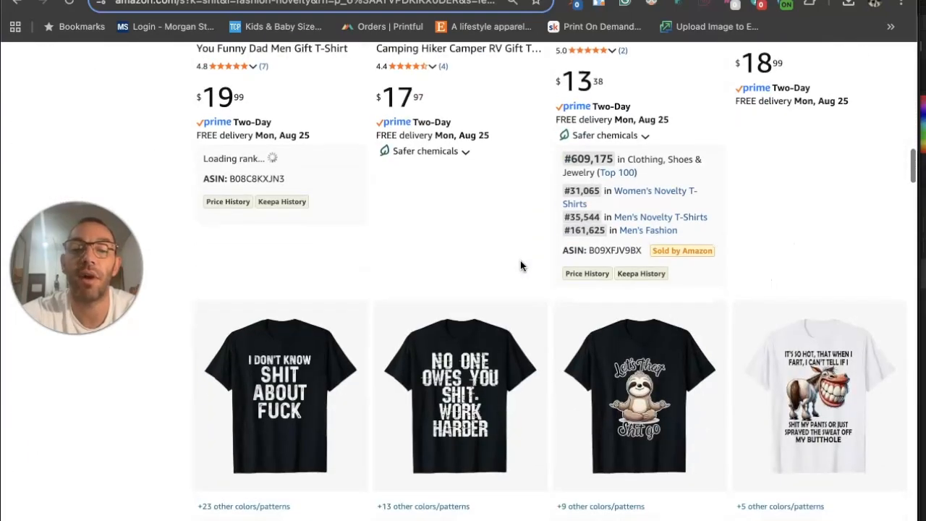
{"action": "scroll", "coordinate": [520, 266], "scroll_direction": "down", "scroll_amount": 4}
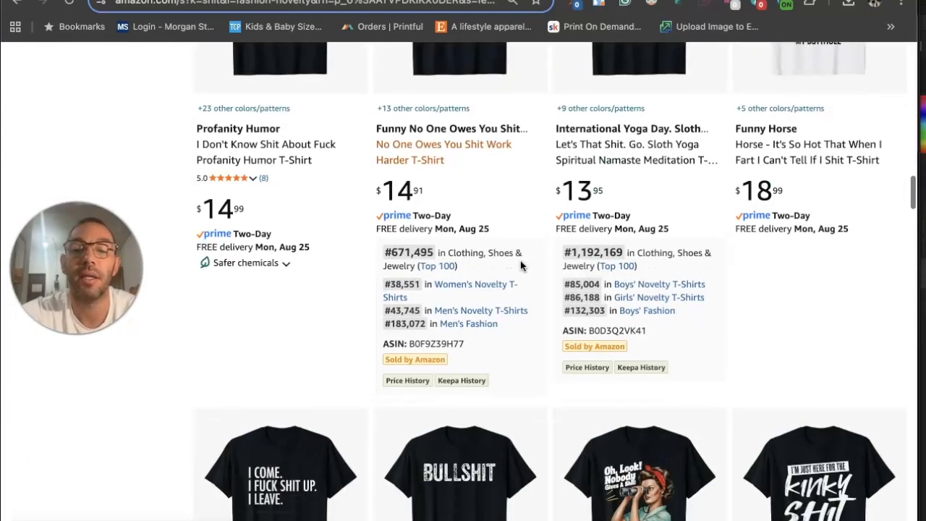
{"action": "scroll", "coordinate": [521, 266], "scroll_direction": "down", "scroll_amount": 3}
{"action": "scroll", "coordinate": [521, 266], "scroll_direction": "down", "scroll_amount": 5}
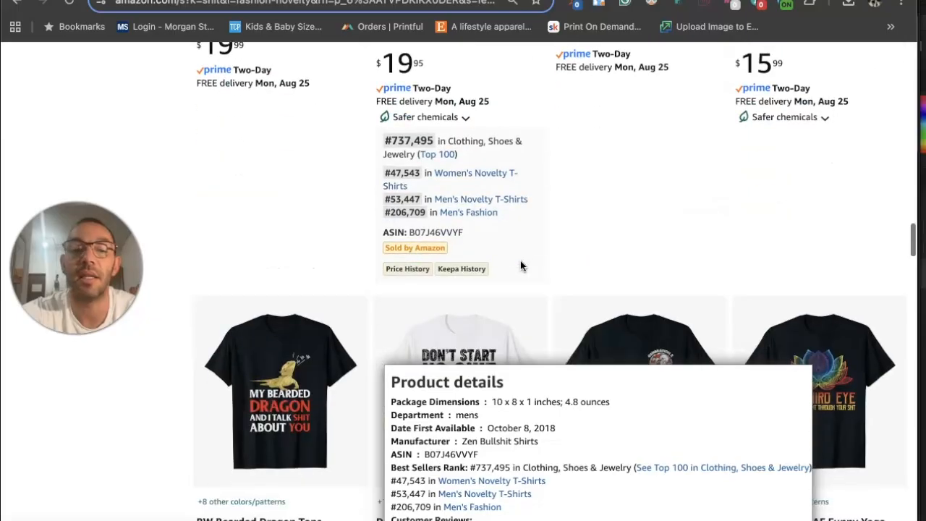
{"action": "scroll", "coordinate": [520, 265], "scroll_direction": "down", "scroll_amount": 6}
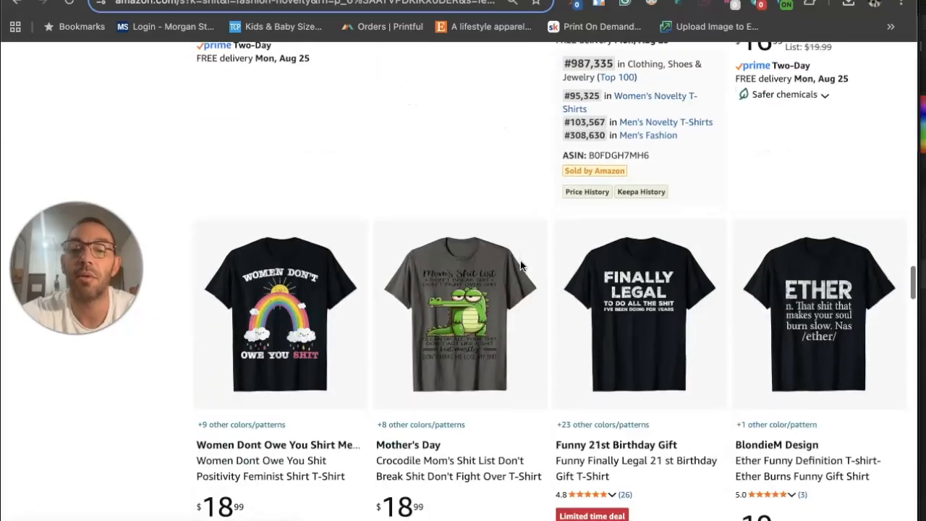
{"action": "scroll", "coordinate": [520, 266], "scroll_direction": "down", "scroll_amount": 6}
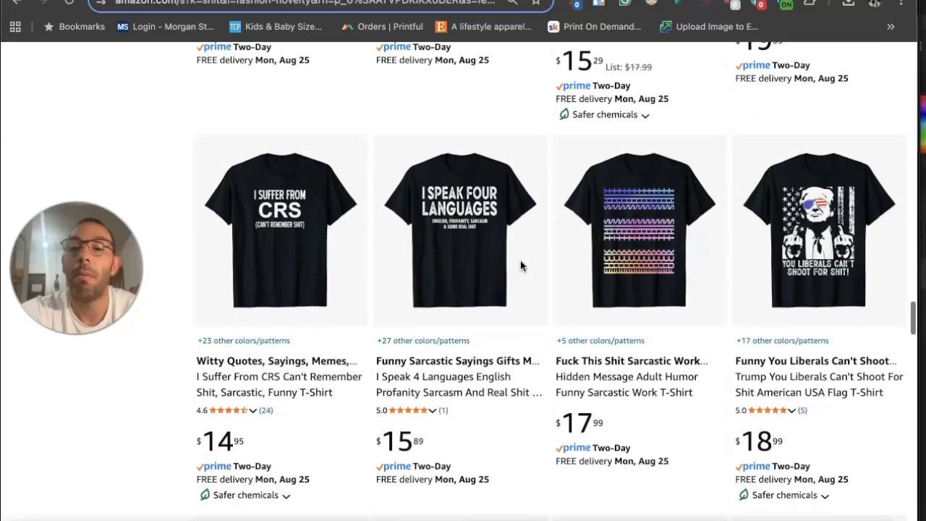
{"action": "scroll", "coordinate": [520, 266], "scroll_direction": "down", "scroll_amount": 5}
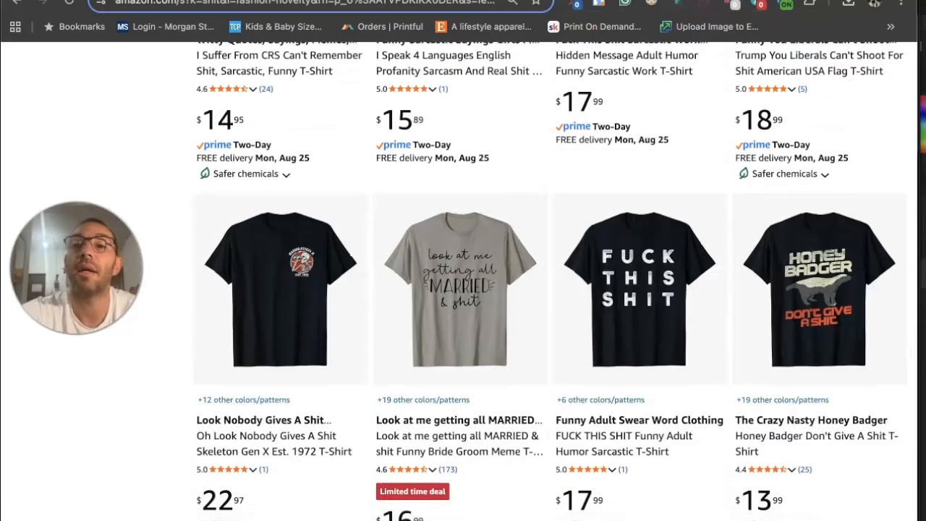
Switch to Ideogram and review the "WELCOME TO THE SHEET SHOW" and "LOOK AT ME ALL SOBER AND SHEET" ghost designs and the full prompt
{"action": "left_click", "coordinate": [695, 1]}
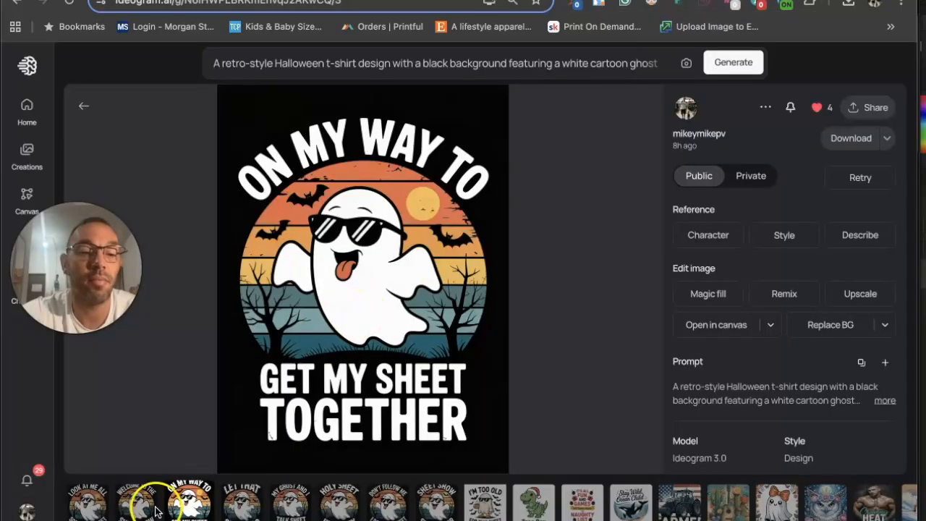
{"action": "left_click", "coordinate": [132, 503]}
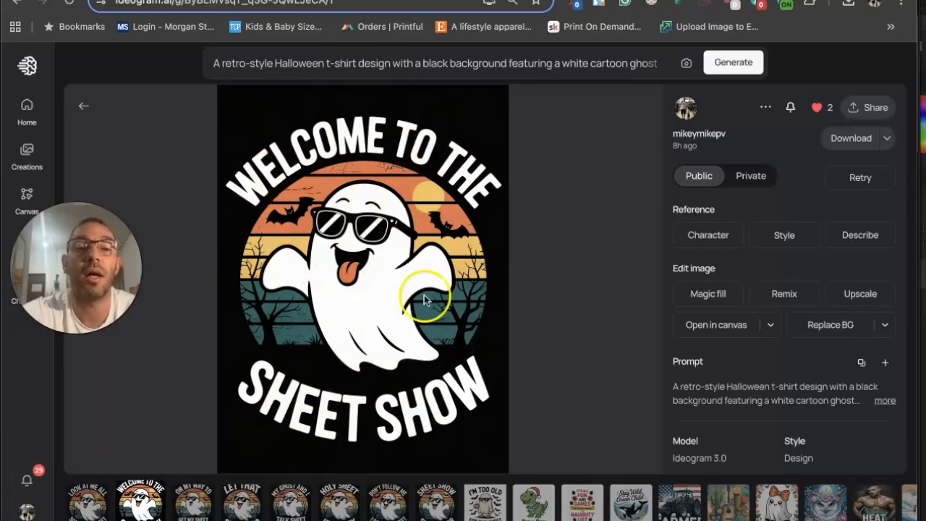
{"action": "left_click", "coordinate": [452, 64]}
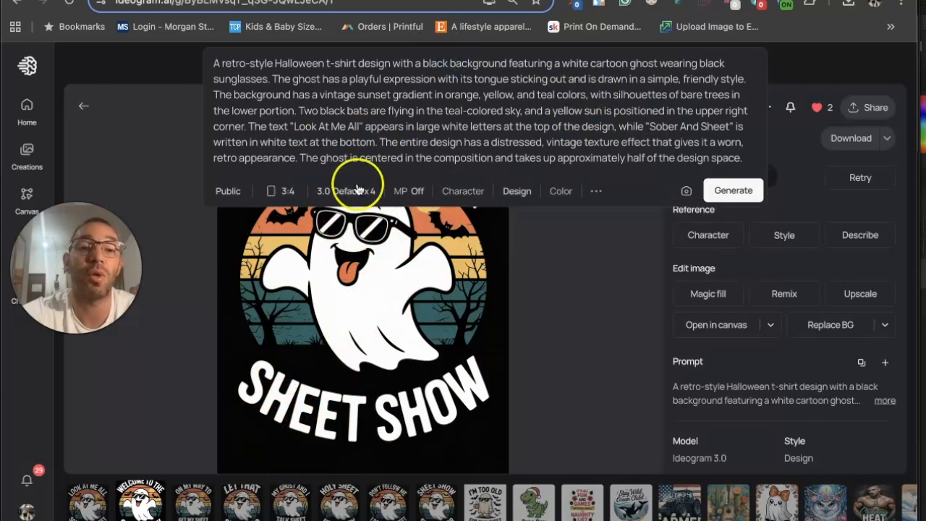
{"action": "left_click", "coordinate": [184, 76]}
{"action": "left_click", "coordinate": [87, 498]}
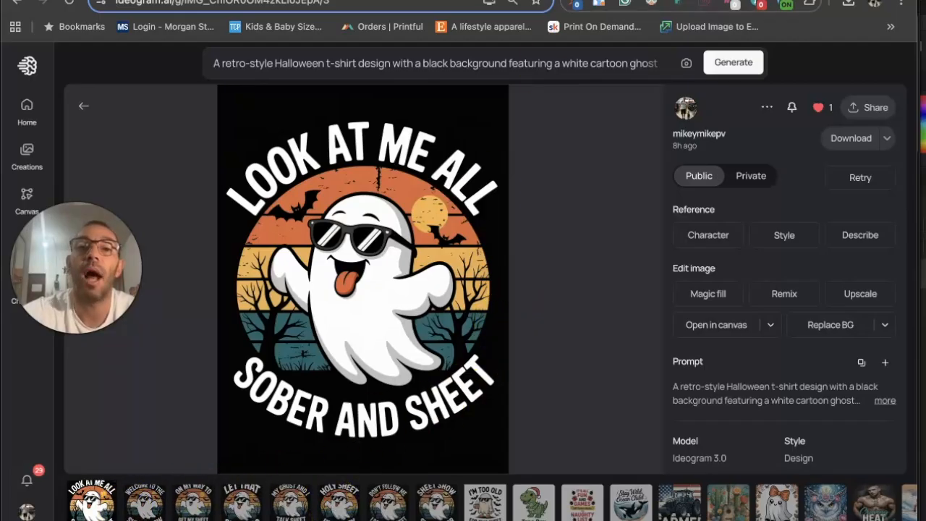
Switch to Amazon to view the "boo sheet" ghost shirts, and return to the page 2 slogan results
{"action": "left_click", "coordinate": [557, 0]}
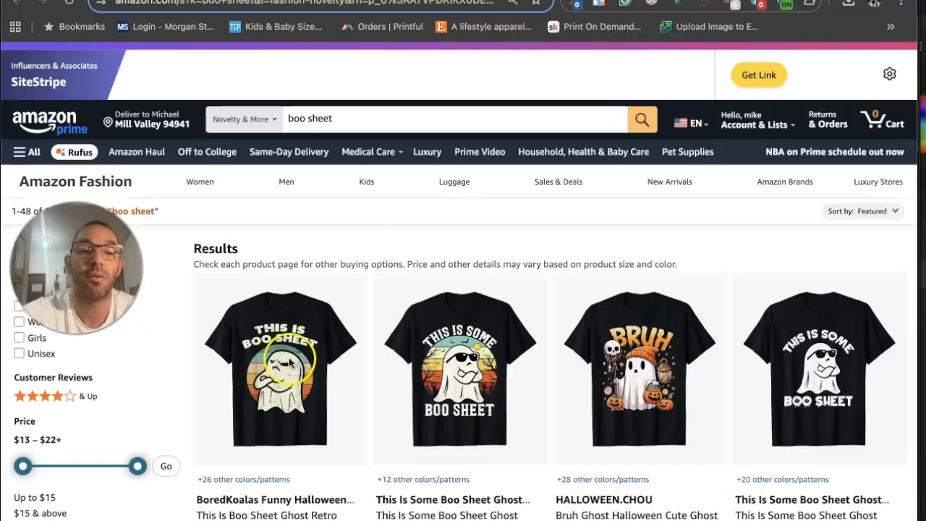
{"action": "mouse_move", "coordinate": [289, 359]}
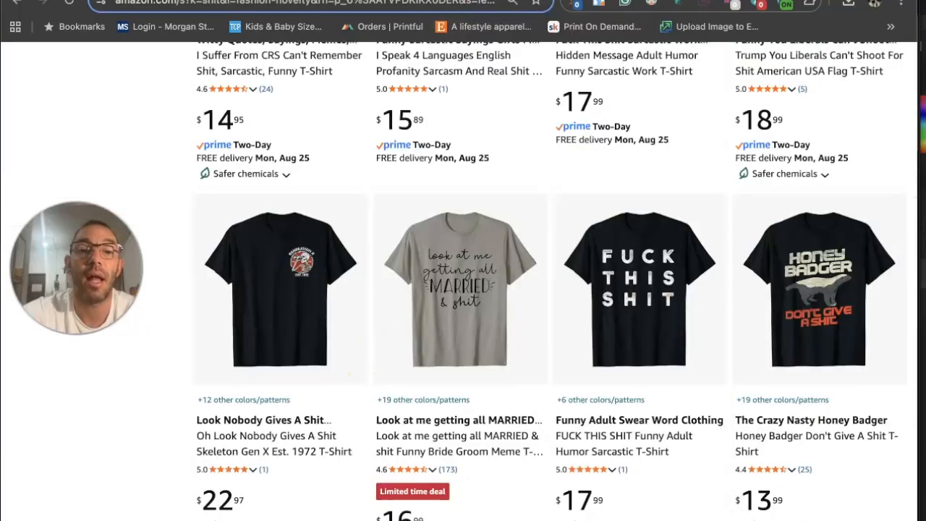
{"action": "left_click", "coordinate": [506, 1]}
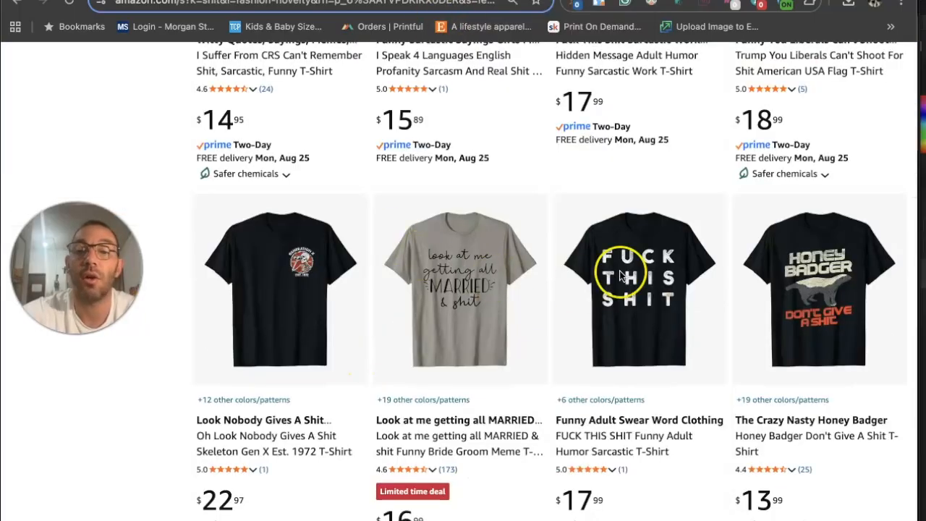
Inspect the "Shit Happens" and "I'm Just Here for the Kinky Shit" shirts closely in the Amazon results
{"action": "scroll", "coordinate": [579, 271], "scroll_direction": "down", "scroll_amount": 5}
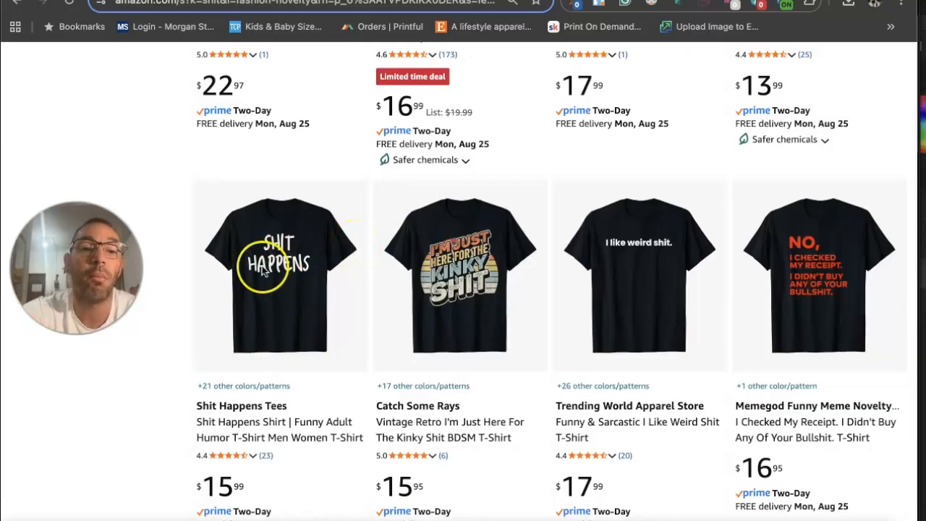
{"action": "scroll", "coordinate": [275, 236], "scroll_direction": "up", "scroll_amount": 5}
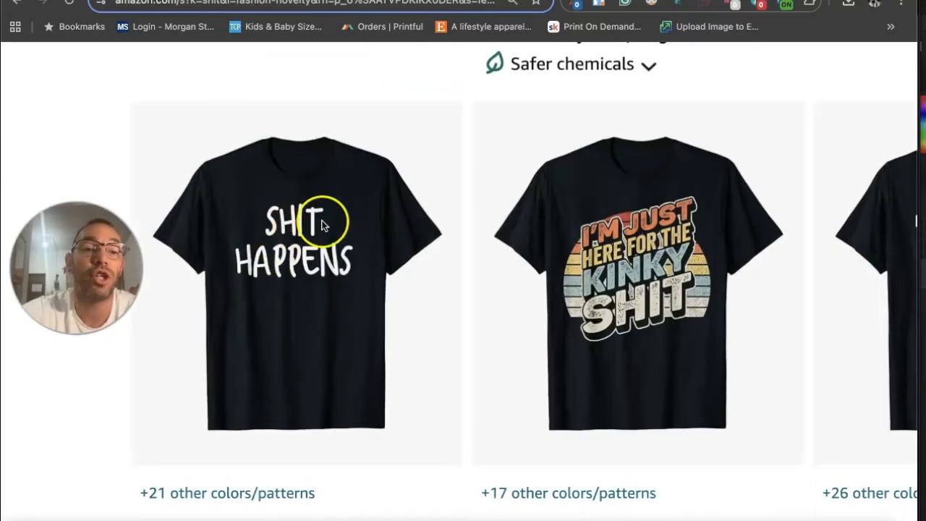
{"action": "mouse_move", "coordinate": [497, 219]}
{"action": "scroll", "coordinate": [499, 222], "scroll_direction": "right", "scroll_amount": 3}
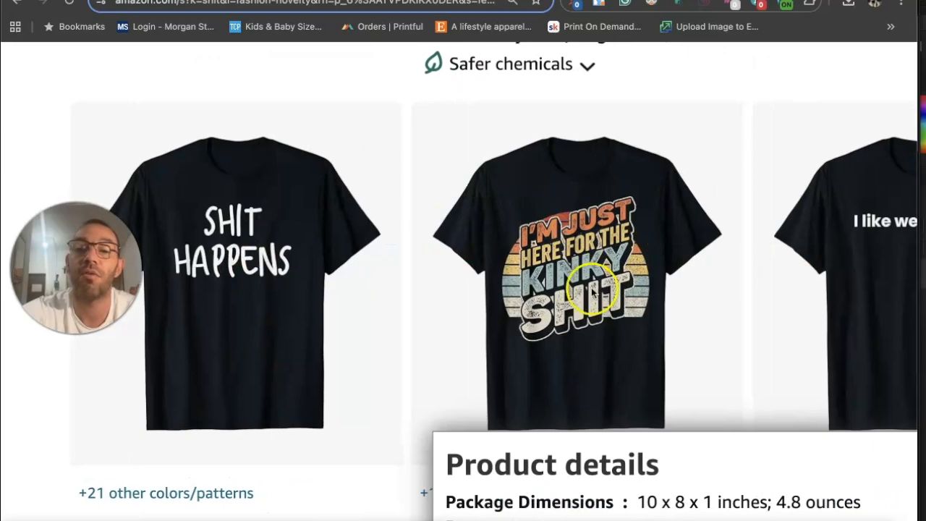
{"action": "scroll", "coordinate": [621, 318], "scroll_direction": "down", "scroll_amount": 5}
{"action": "scroll", "coordinate": [621, 319], "scroll_direction": "down", "scroll_amount": 8}
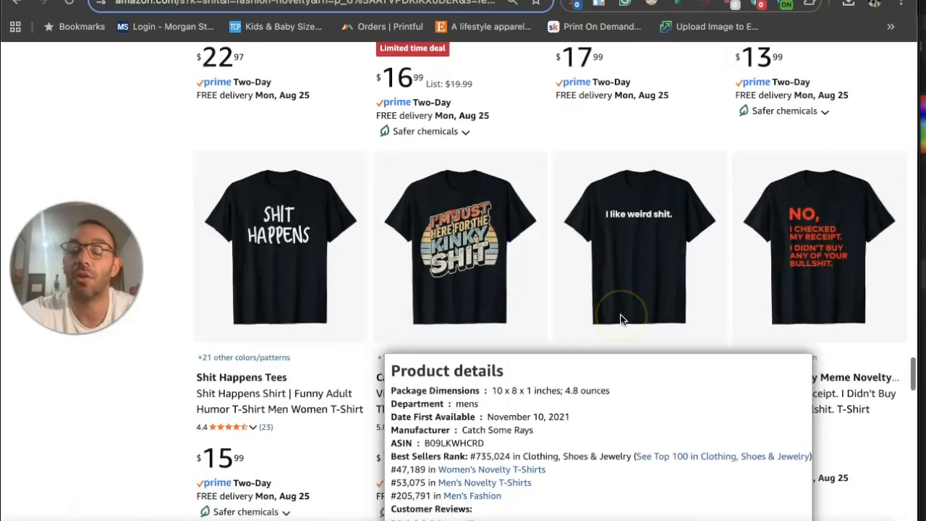
Find the "Shit Show Crew Member" shirt with the flag headband further down the results and inspect its design closely
{"action": "scroll", "coordinate": [620, 319], "scroll_direction": "down", "scroll_amount": 2}
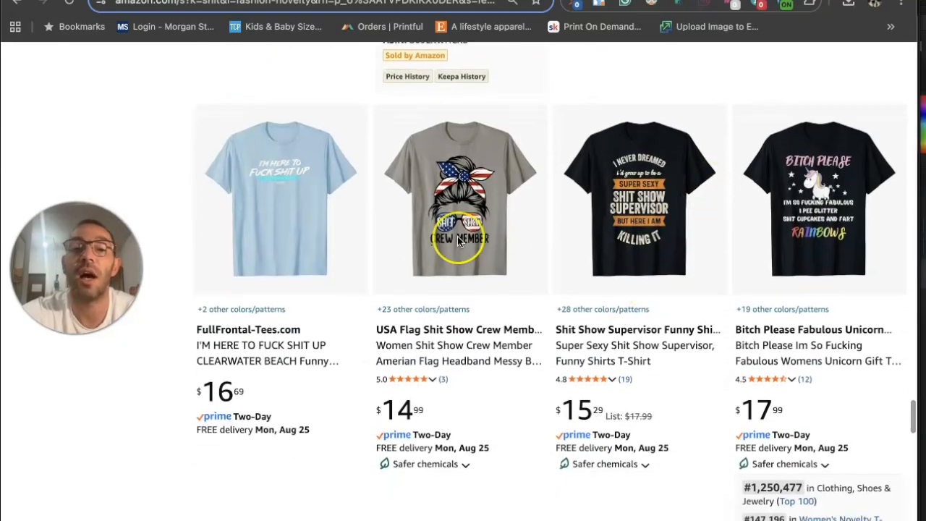
{"action": "scroll", "coordinate": [457, 241], "scroll_direction": "up", "scroll_amount": 5}
{"action": "left_click", "coordinate": [437, 215]}
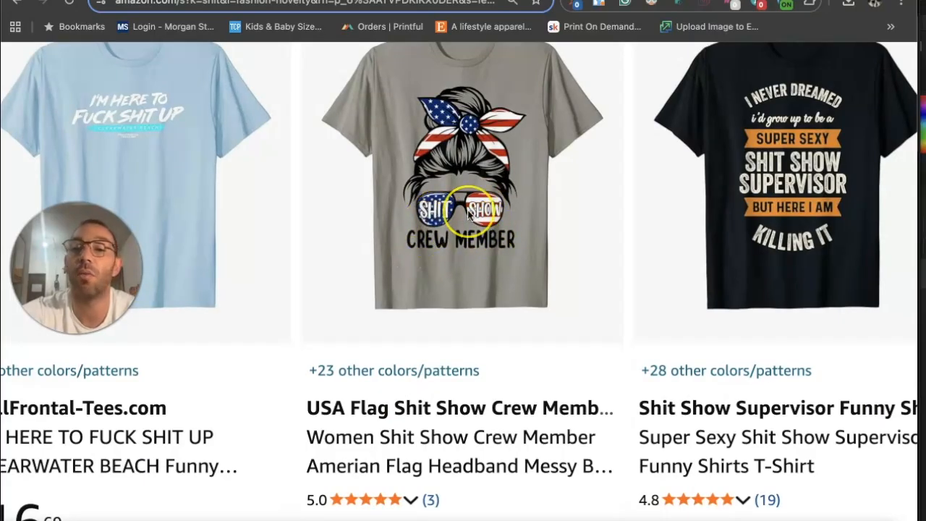
{"action": "key", "text": "ctrl+minus"}
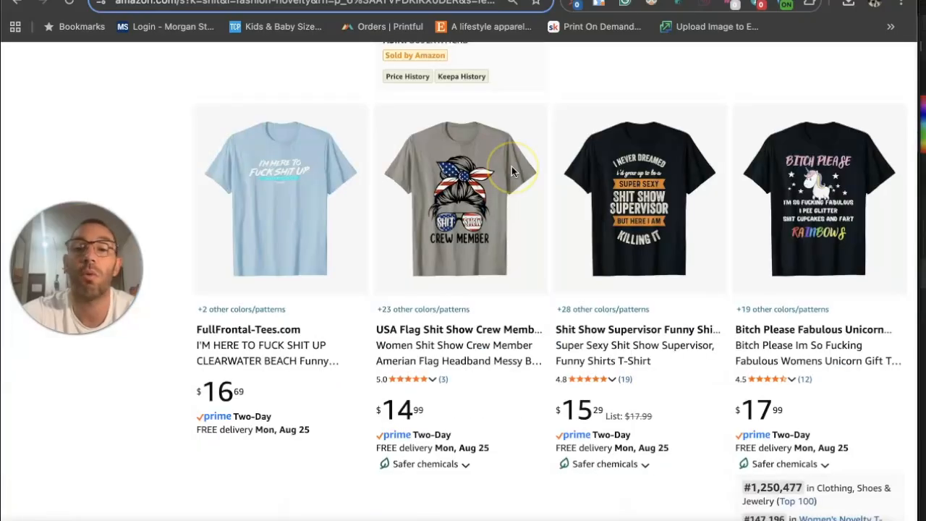
Find the "Nature & Shit" desert sunset shirt further down the results and inspect its slogan and design closely
{"action": "scroll", "coordinate": [512, 166], "scroll_direction": "down", "scroll_amount": 8}
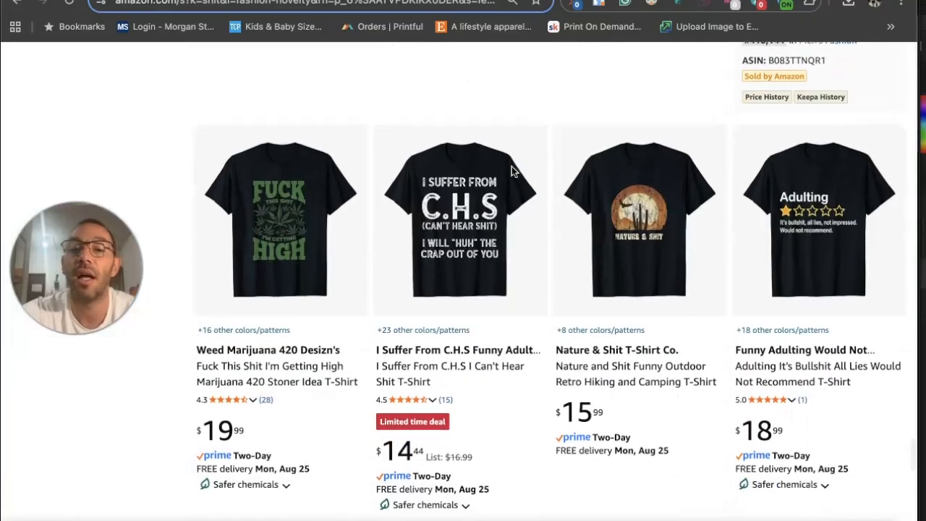
{"action": "scroll", "coordinate": [689, 157], "scroll_direction": "down", "scroll_amount": 1}
{"action": "scroll", "coordinate": [697, 158], "scroll_direction": "up", "scroll_amount": 5}
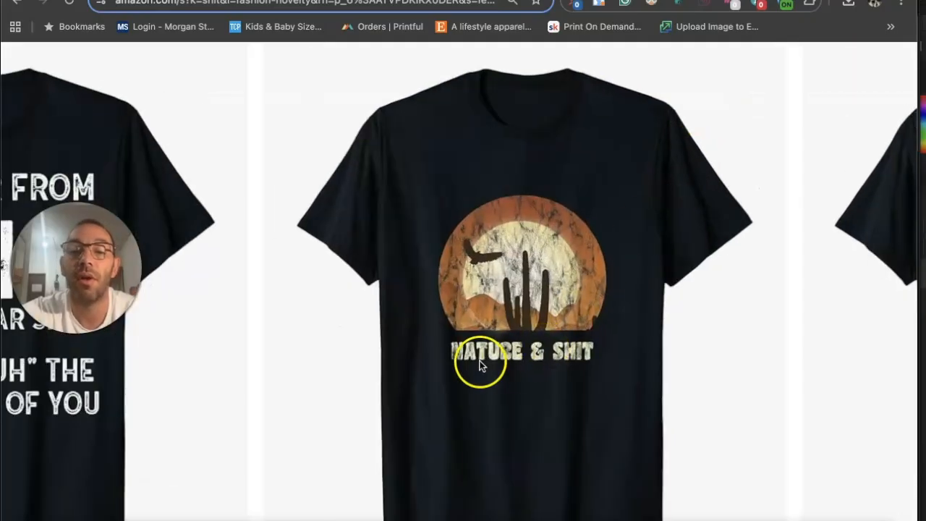
{"action": "scroll", "coordinate": [574, 355], "scroll_direction": "down", "scroll_amount": 5}
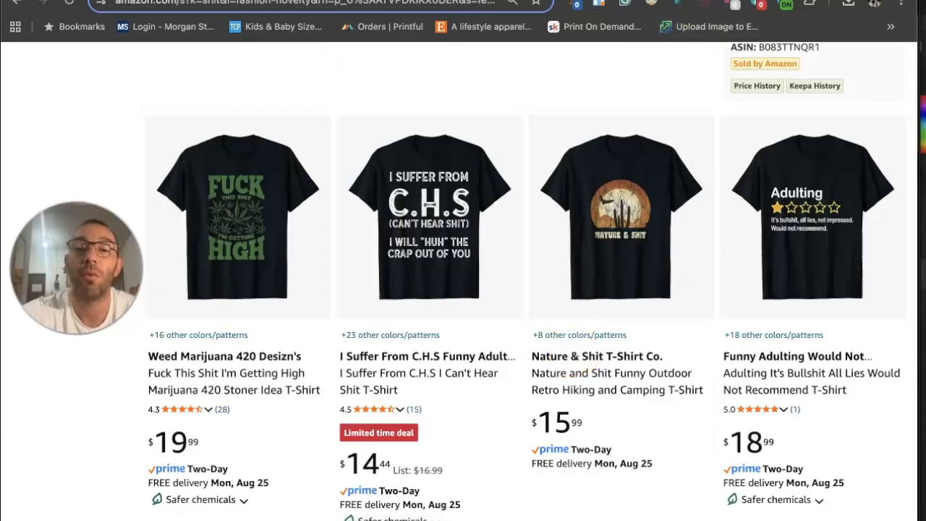
Switch to the Payhip shop, open the Holiday Prompts collection and look through its prompt packs
{"action": "left_click", "coordinate": [745, 0]}
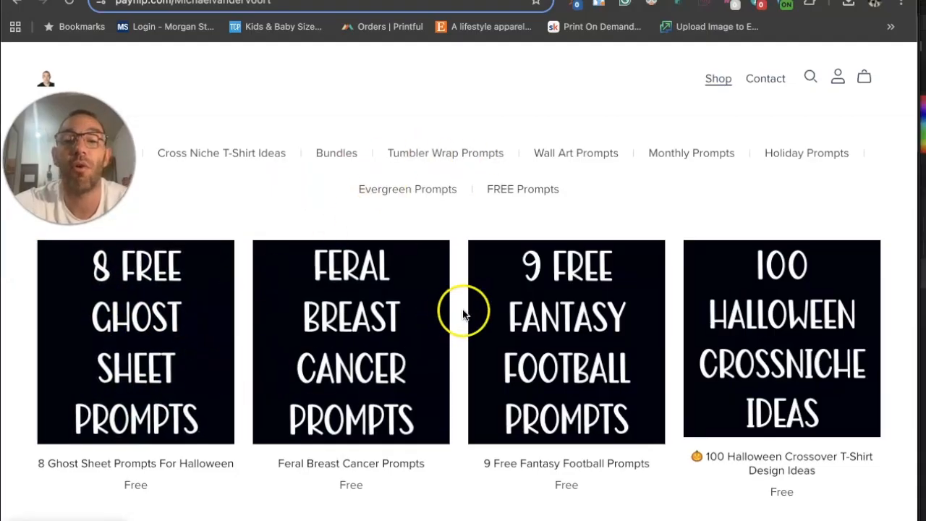
{"action": "scroll", "coordinate": [715, 283], "scroll_direction": "down", "scroll_amount": 2}
{"action": "scroll", "coordinate": [715, 283], "scroll_direction": "up", "scroll_amount": 1}
{"action": "left_click", "coordinate": [796, 121]}
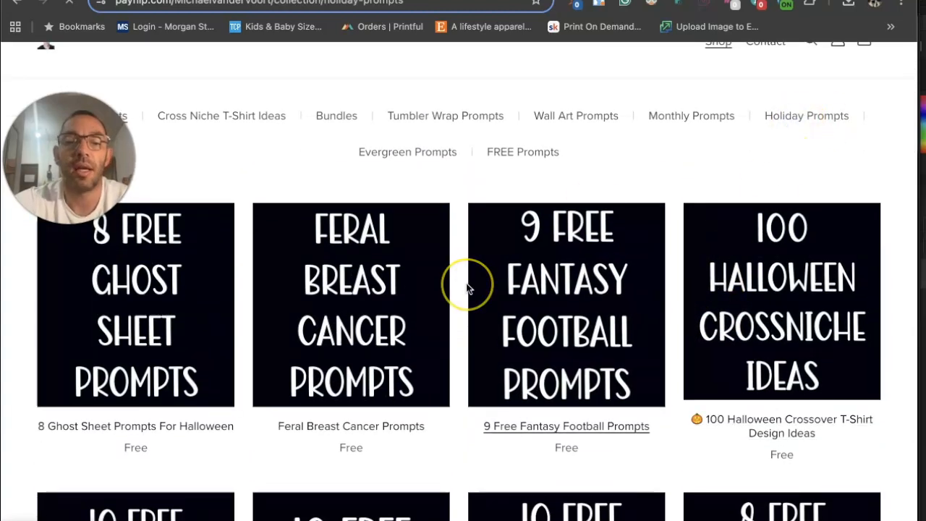
{"action": "scroll", "coordinate": [466, 289], "scroll_direction": "down", "scroll_amount": 10}
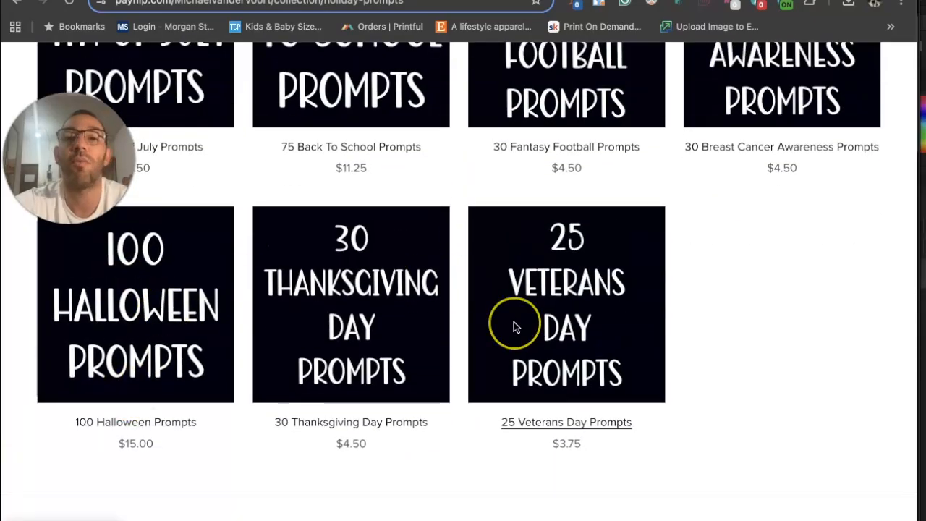
Switch to the Skool about page for POD & Digital Download Prompts and look over its membership details and description
{"action": "scroll", "coordinate": [514, 325], "scroll_direction": "up", "scroll_amount": 4}
{"action": "scroll", "coordinate": [514, 322], "scroll_direction": "up", "scroll_amount": 3}
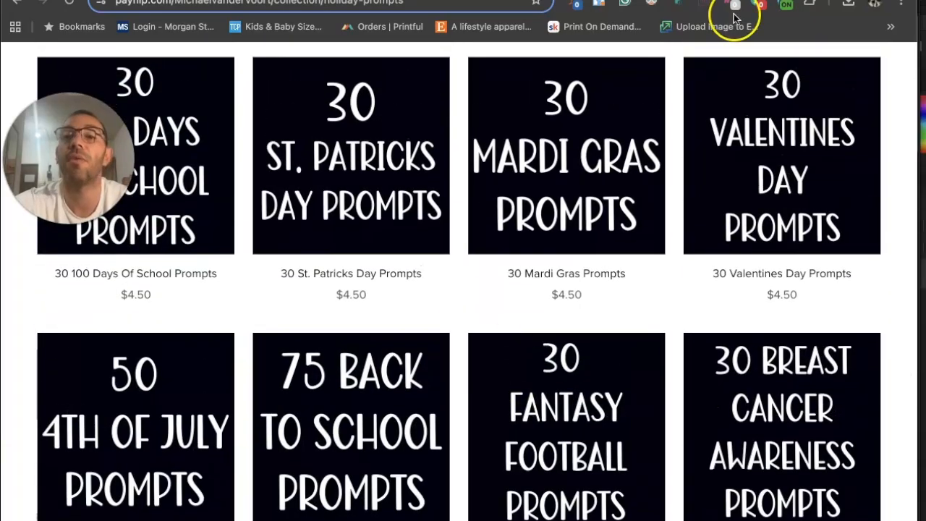
{"action": "left_click", "coordinate": [752, 1]}
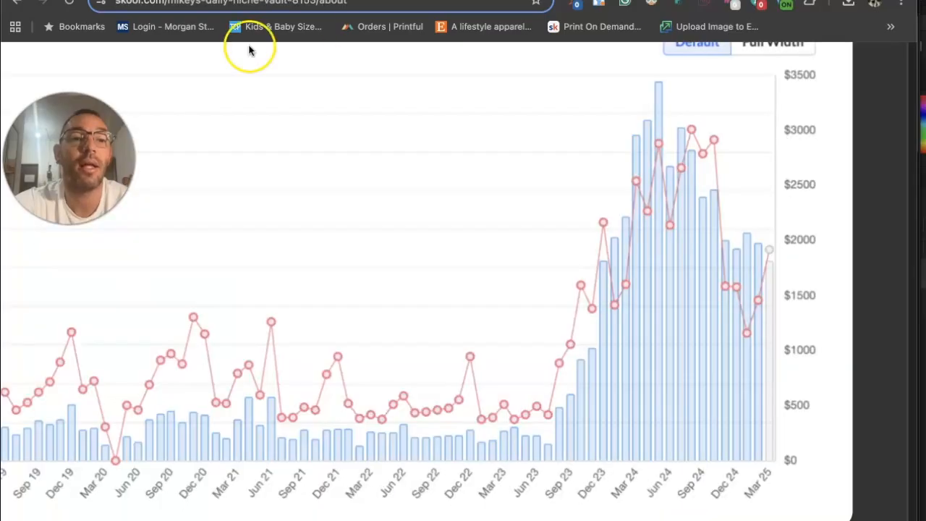
{"action": "key", "text": "Escape"}
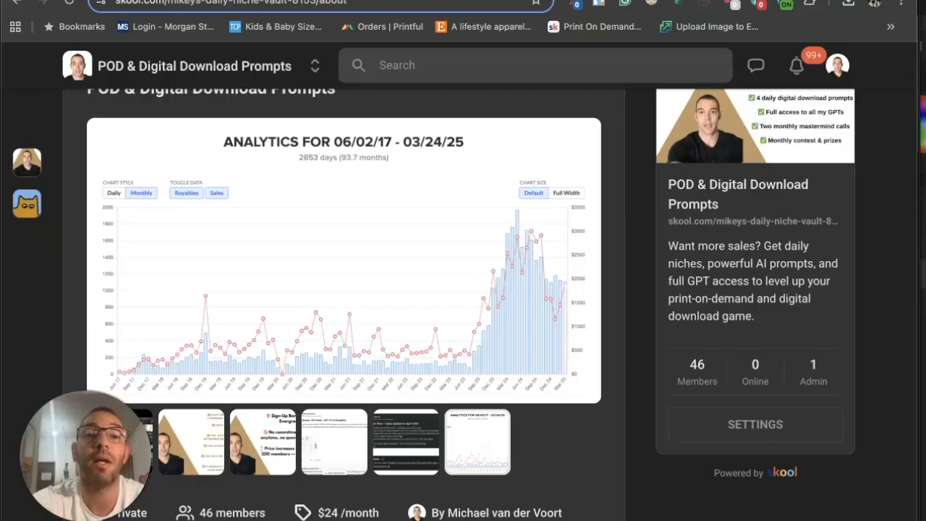
{"action": "scroll", "coordinate": [427, 224], "scroll_direction": "up", "scroll_amount": 2}
{"action": "scroll", "coordinate": [409, 247], "scroll_direction": "down", "scroll_amount": 5}
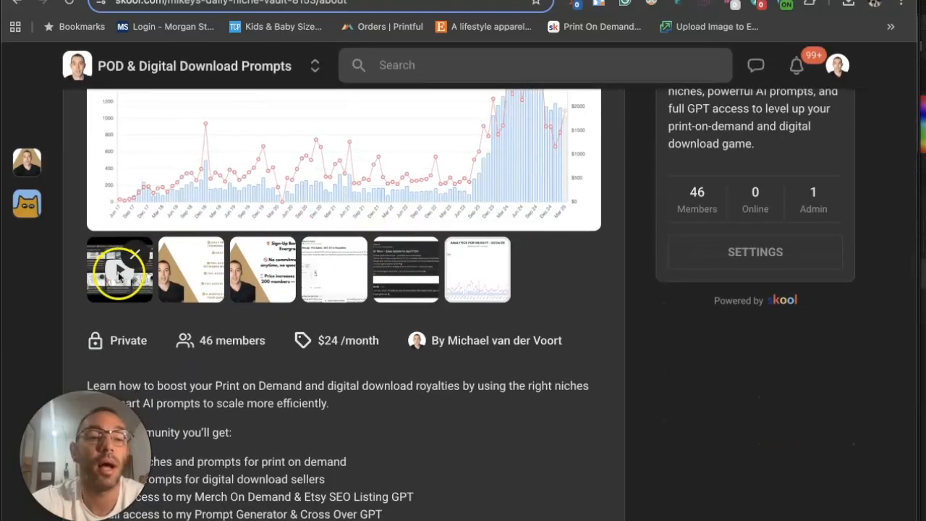
Show the community's introduction video in the media gallery, followed by the March recap and April 13th sales update testimonials
{"action": "left_click", "coordinate": [120, 274]}
{"action": "scroll", "coordinate": [442, 275], "scroll_direction": "up", "scroll_amount": 3}
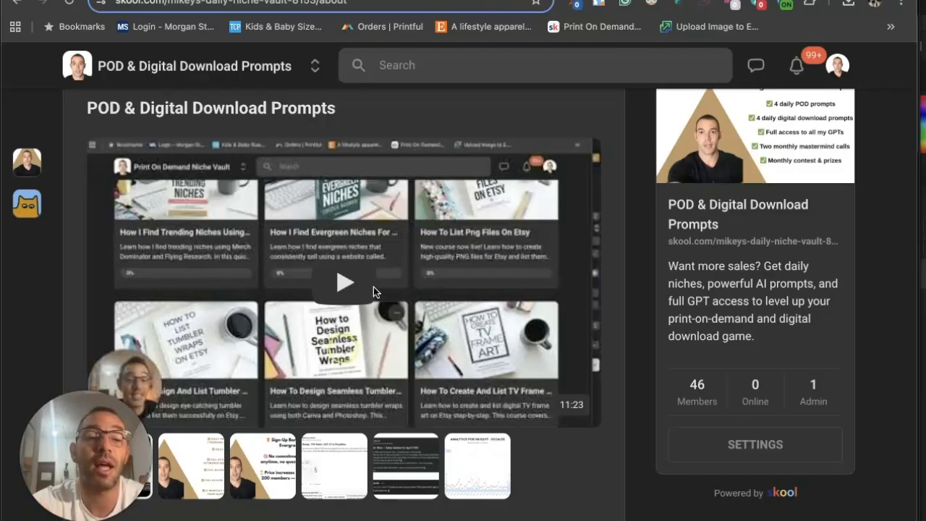
{"action": "left_click", "coordinate": [330, 469]}
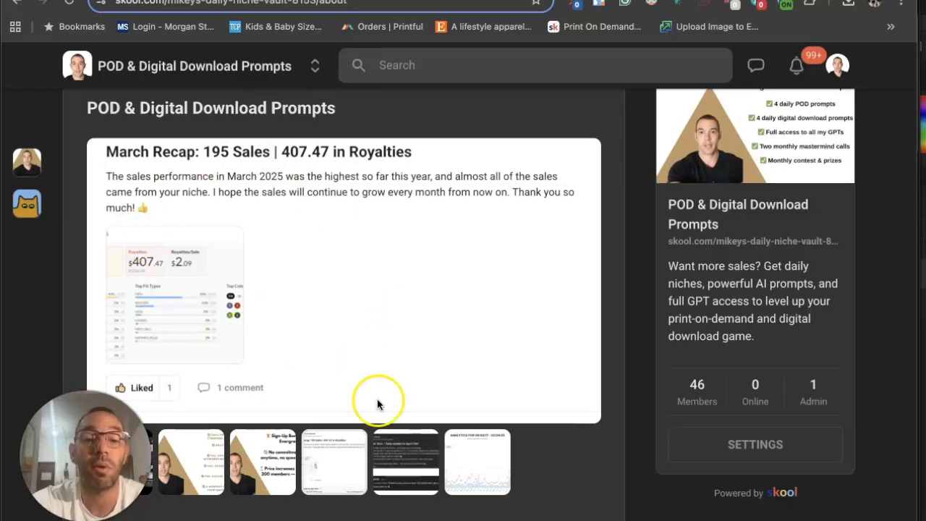
{"action": "left_click", "coordinate": [398, 475]}
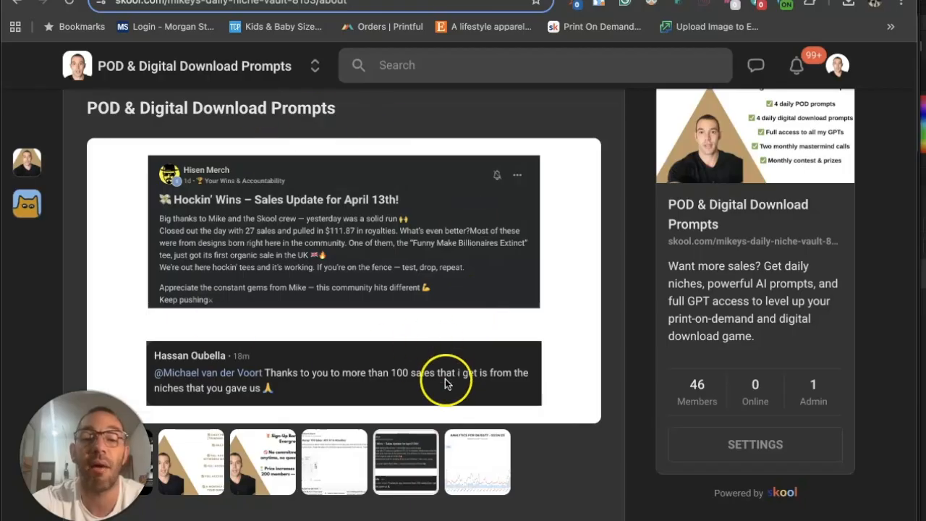
Display the 06/02/17 - 03/24/25 analytics chart in the gallery and examine its early months and 2024 peak closely
{"action": "left_click", "coordinate": [479, 487]}
{"action": "left_click", "coordinate": [331, 379]}
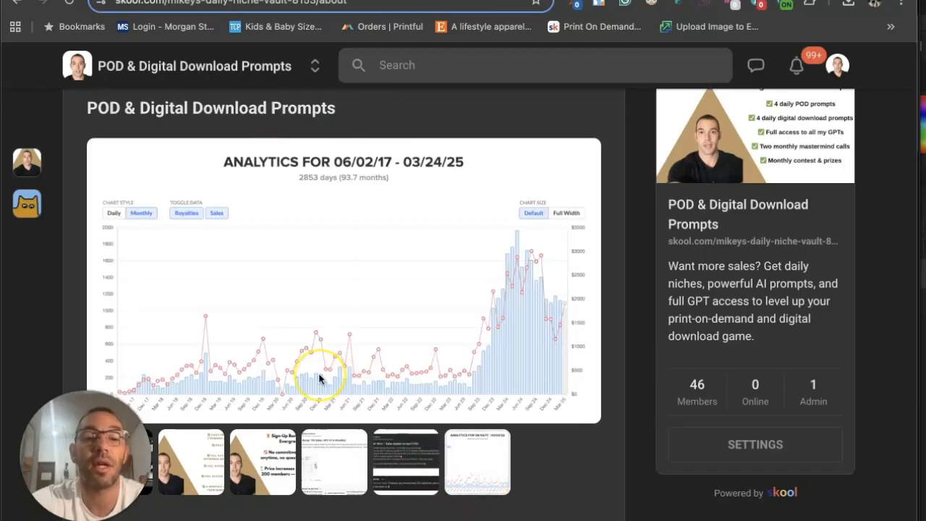
{"action": "scroll", "coordinate": [319, 372], "scroll_direction": "up", "scroll_amount": 2}
{"action": "scroll", "coordinate": [319, 373], "scroll_direction": "up", "scroll_amount": 3}
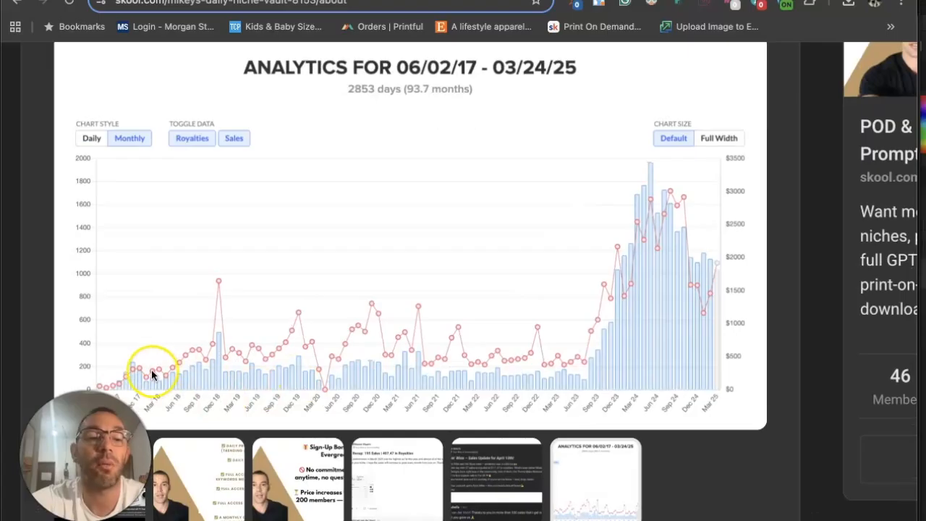
{"action": "scroll", "coordinate": [149, 369], "scroll_direction": "down", "scroll_amount": 1}
{"action": "scroll", "coordinate": [116, 365], "scroll_direction": "up", "scroll_amount": 3}
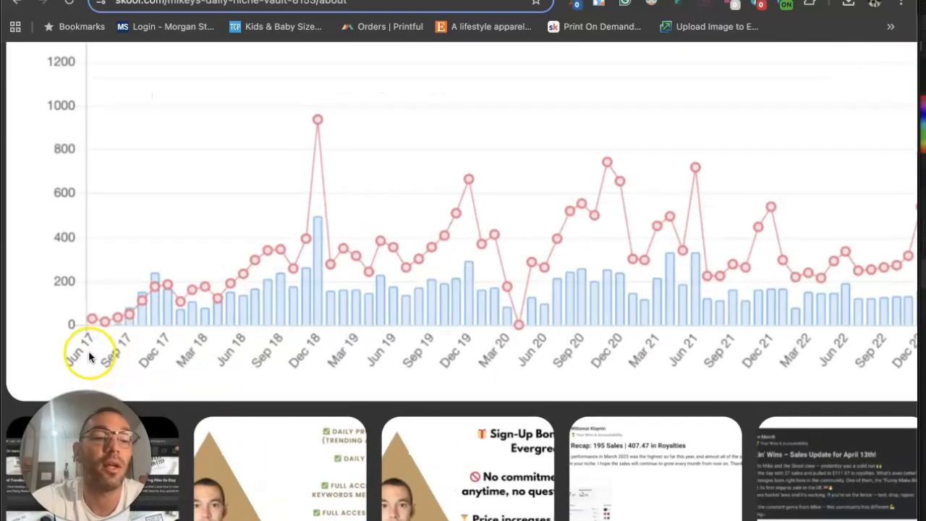
{"action": "scroll", "coordinate": [84, 340], "scroll_direction": "down", "scroll_amount": 5}
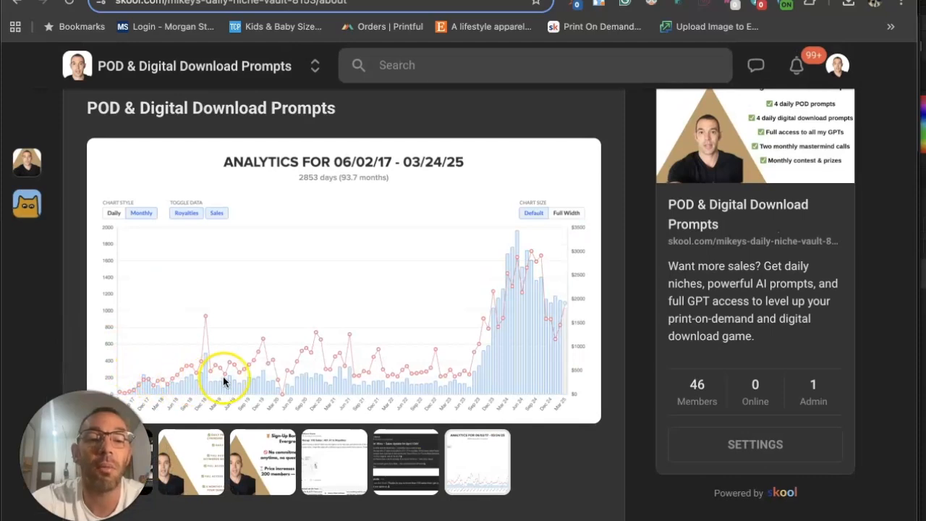
{"action": "scroll", "coordinate": [512, 360], "scroll_direction": "up", "scroll_amount": 3}
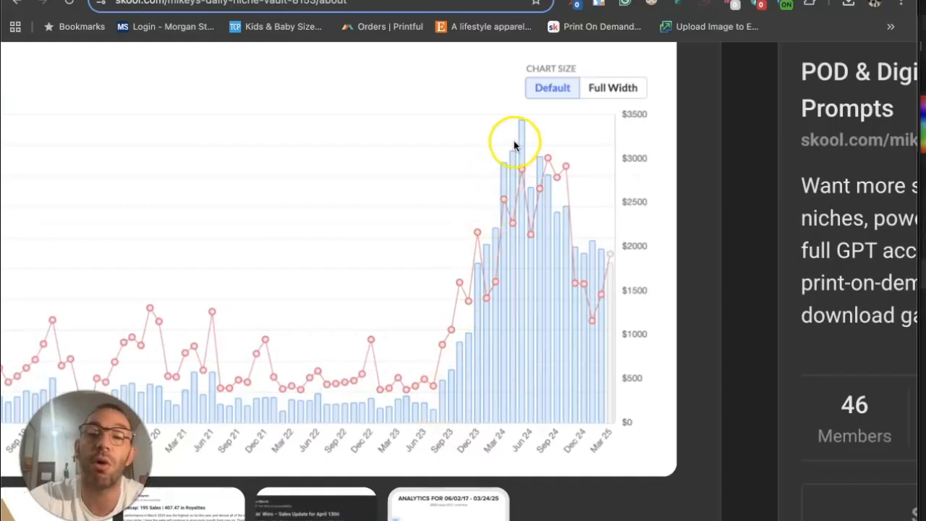
{"action": "scroll", "coordinate": [515, 141], "scroll_direction": "down", "scroll_amount": 3}
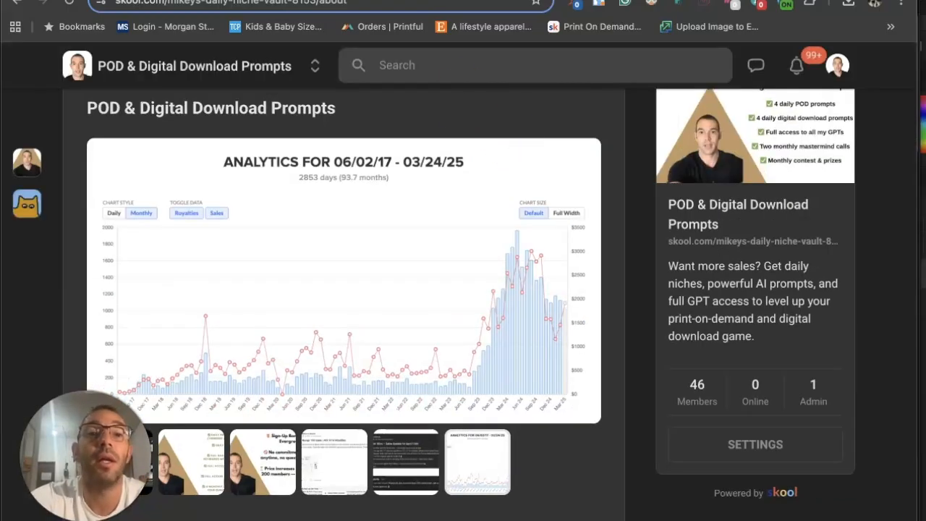